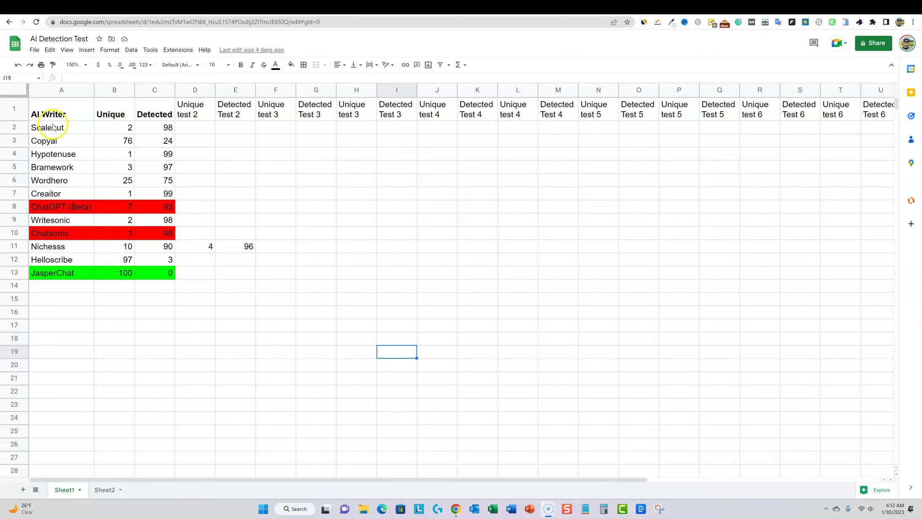
- Highlight the writers-and-scores table, then the empty extra test columns, for review
drag(55, 128, 154, 268)
click(334, 208)
drag(191, 108, 430, 159)
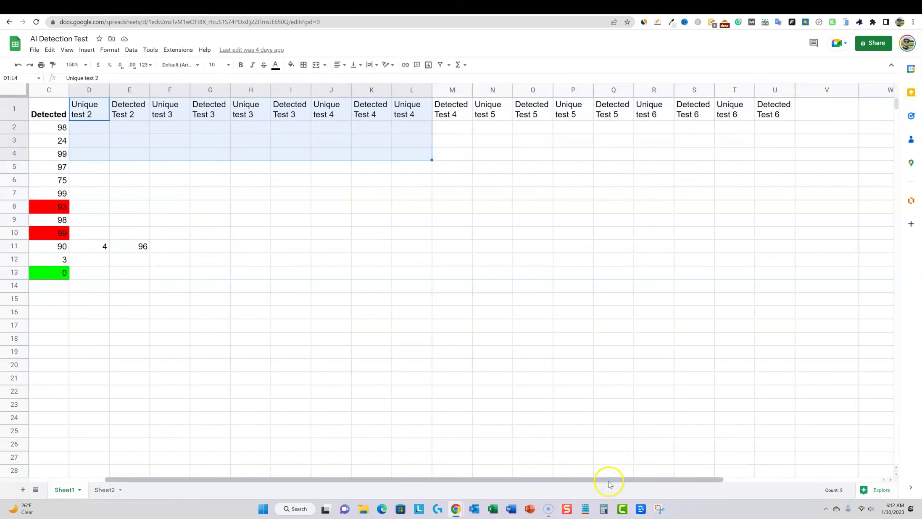
drag(607, 479, 442, 478)
click(316, 309)
- Point out the JasperChat row, its empty test cells, and the writers in rows 7–12
drag(46, 274, 743, 273)
click(284, 323)
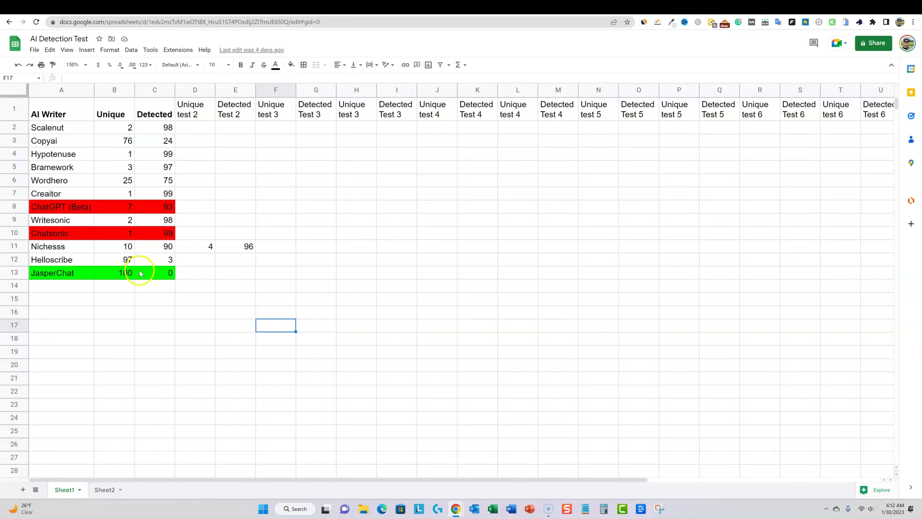
drag(201, 269, 635, 268)
click(394, 338)
drag(81, 261, 198, 138)
click(384, 192)
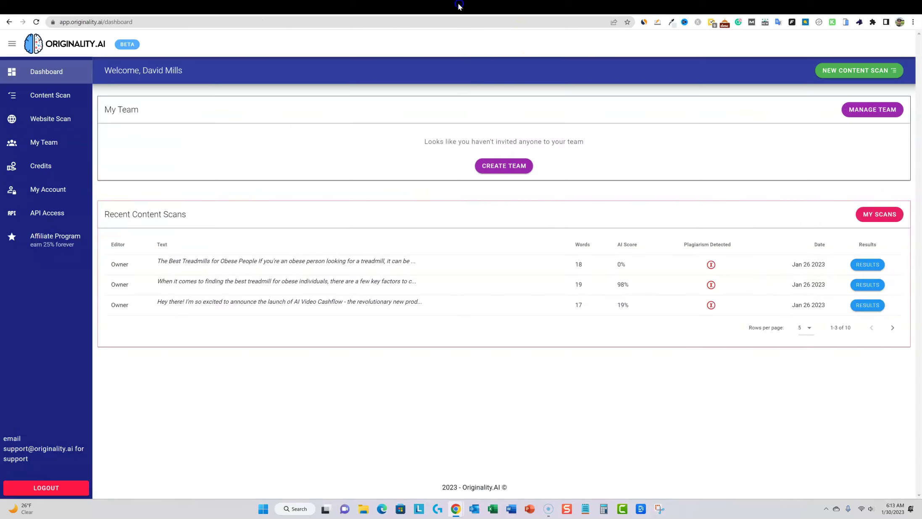
- Check the Originality.AI dashboard, then switch to the Ahrefs keyword research page
click(459, 7)
click(340, 6)
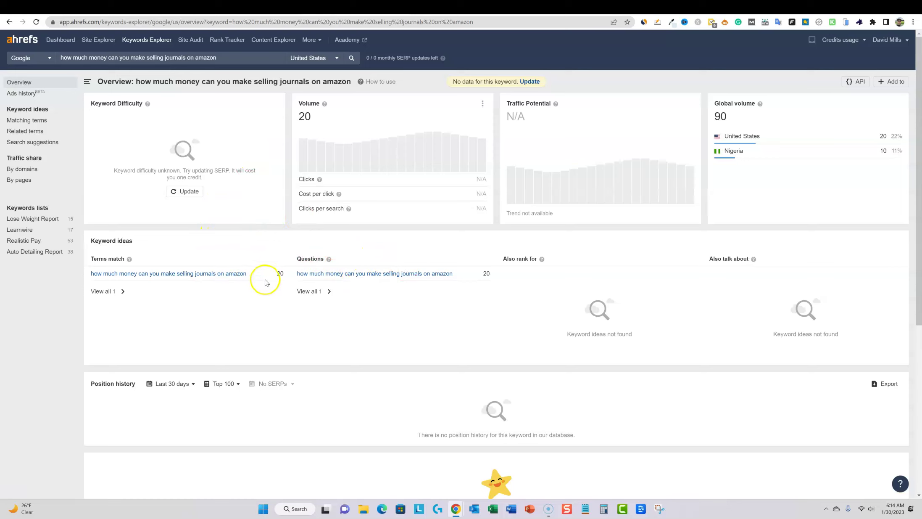
- Compare with the 'selling journals on amazon' overview, then reselect the 'how much money…' keyword
click(9, 21)
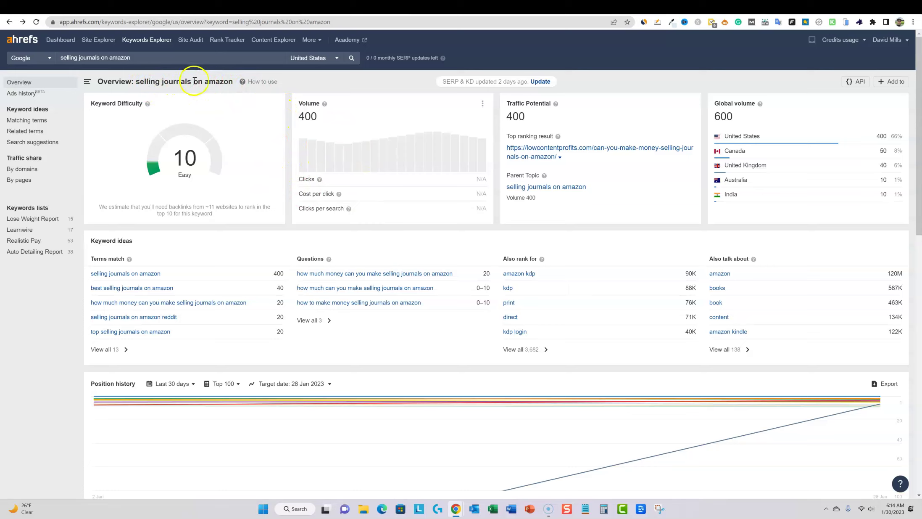
click(398, 275)
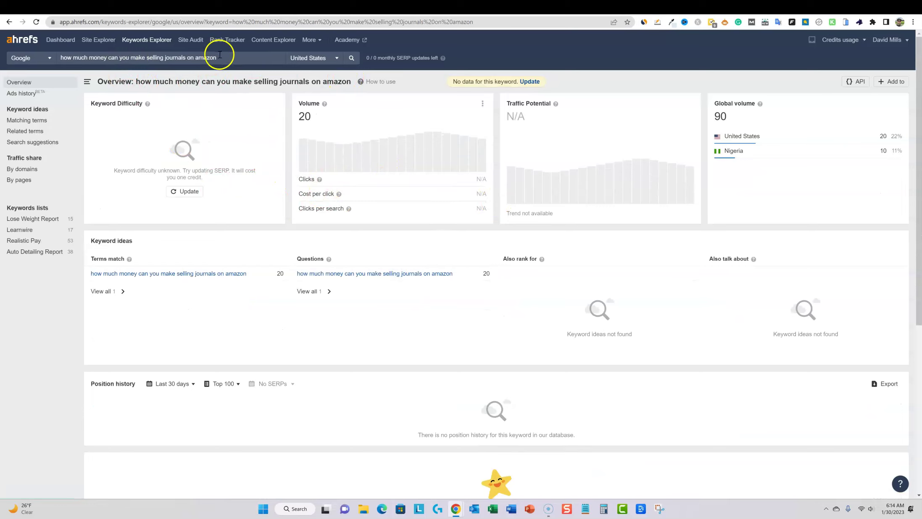
drag(227, 58, 62, 60)
key(ctrl+c)
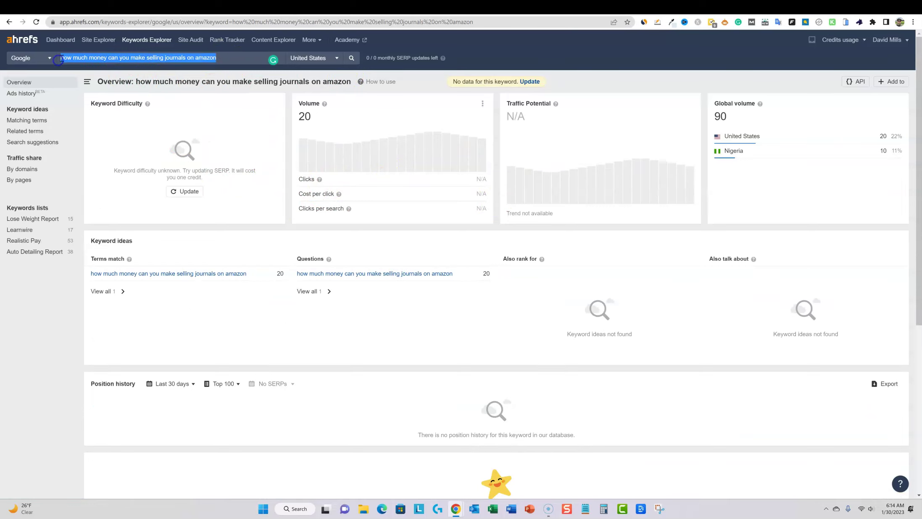
click(275, 7)
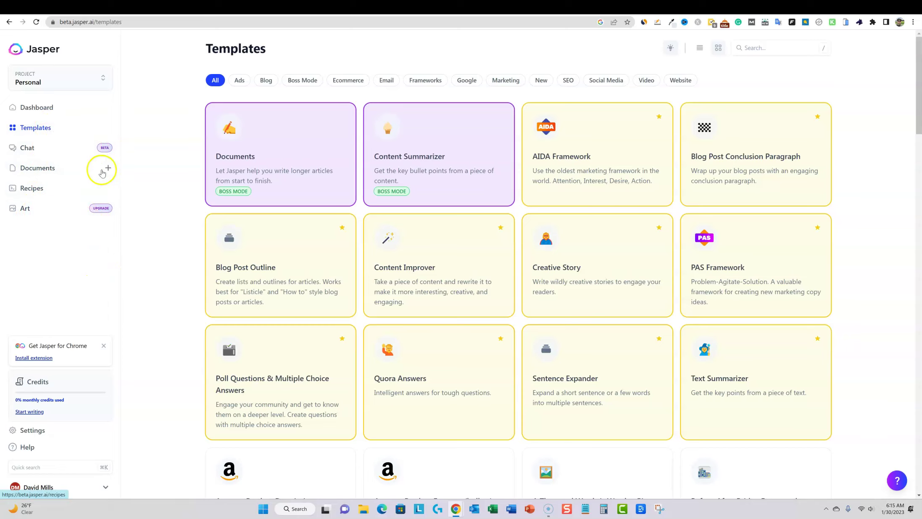
click(31, 188)
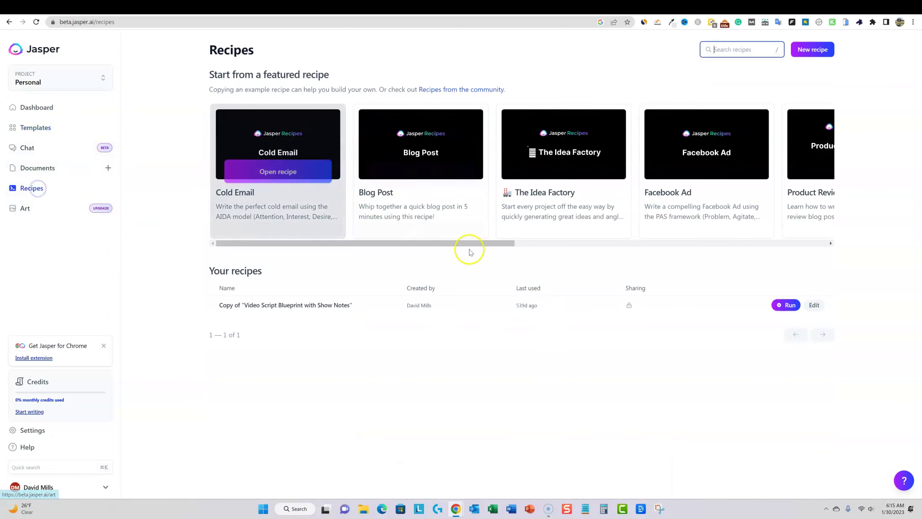
drag(506, 243, 354, 232)
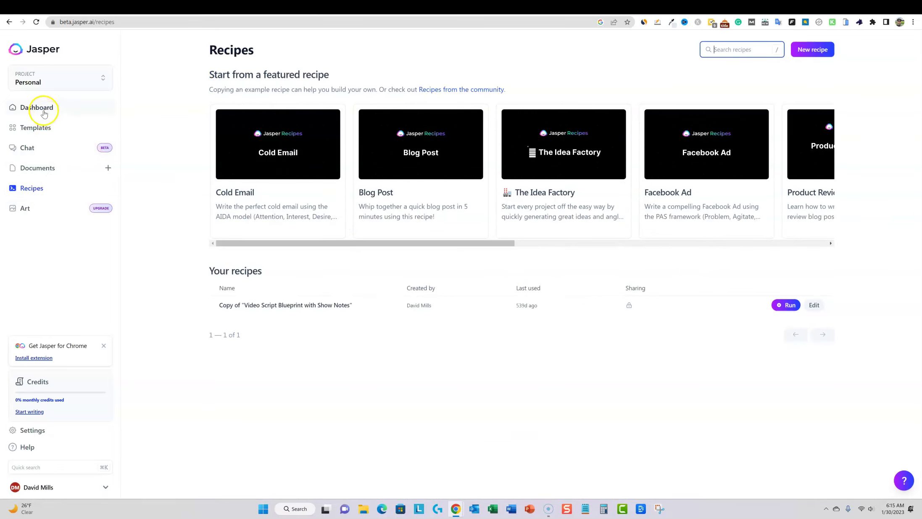
click(34, 130)
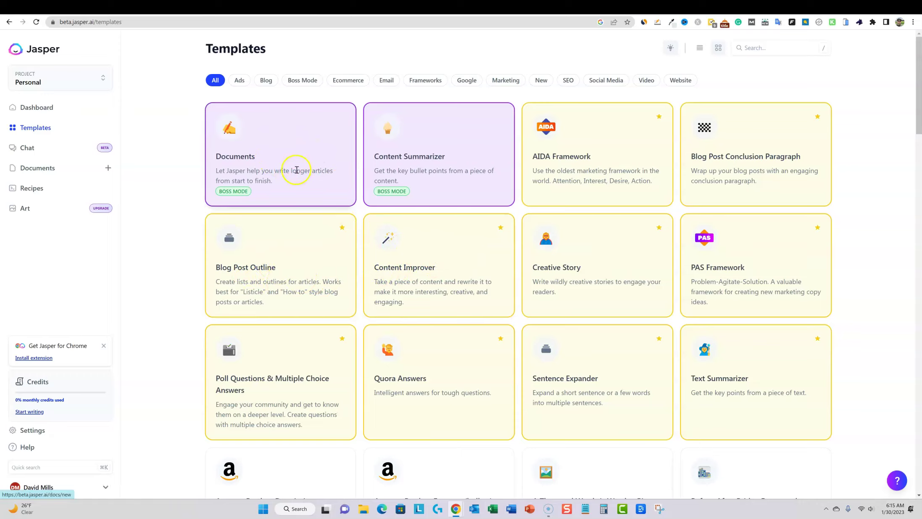
- Start a new Jasper document using the Blog Post workflow
click(297, 169)
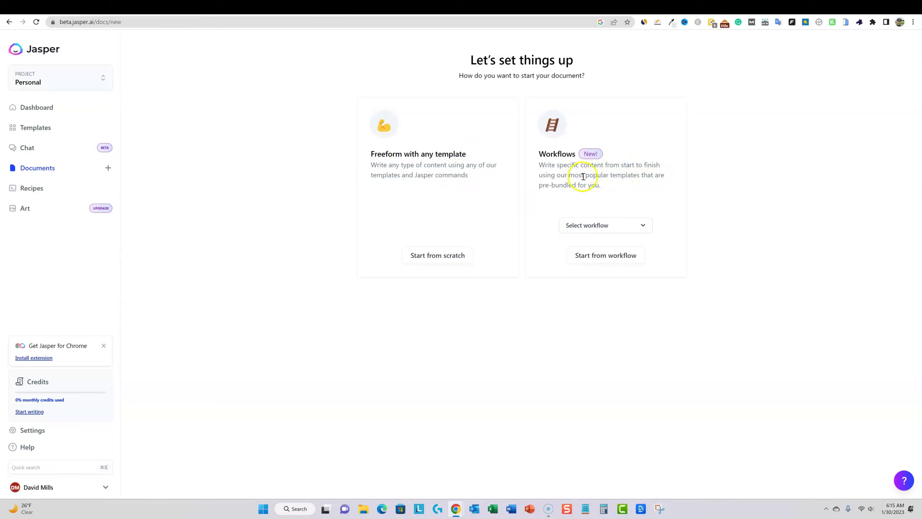
click(631, 231)
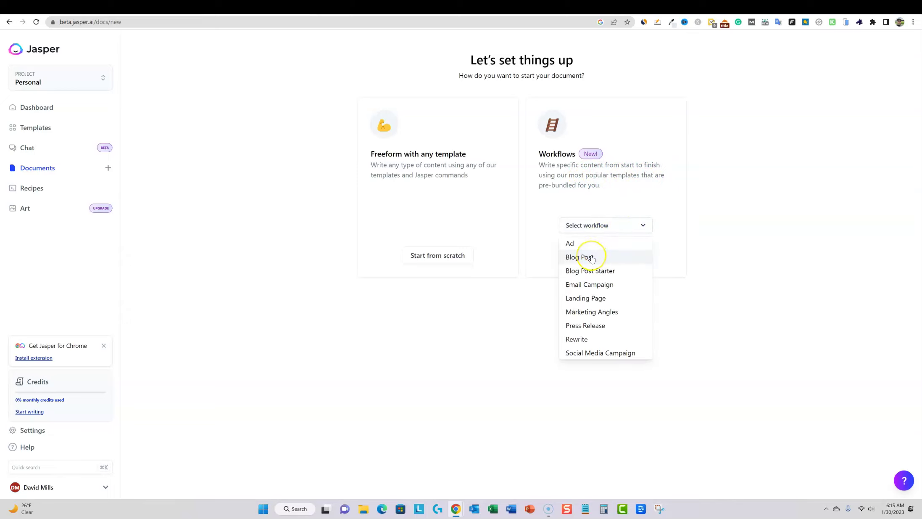
click(592, 259)
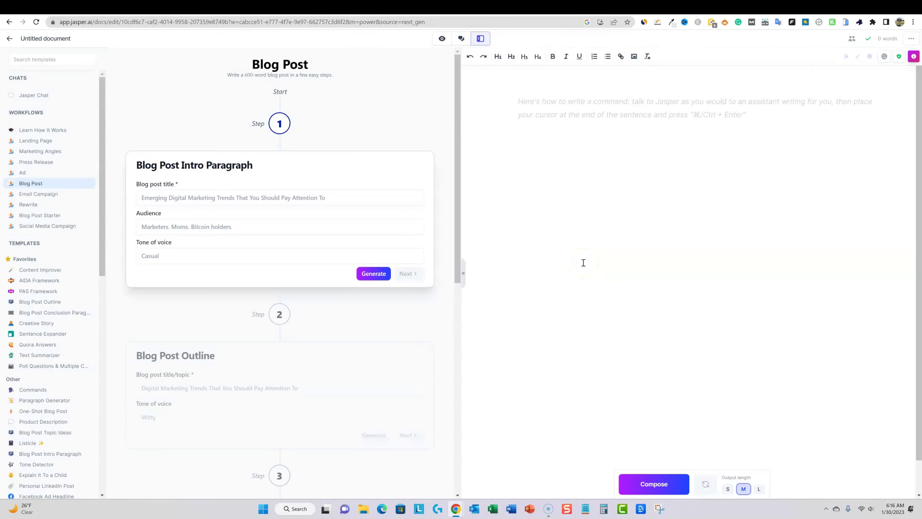
- Paste 'how much money can you make selling journals on amazon' as the blog post title
click(202, 198)
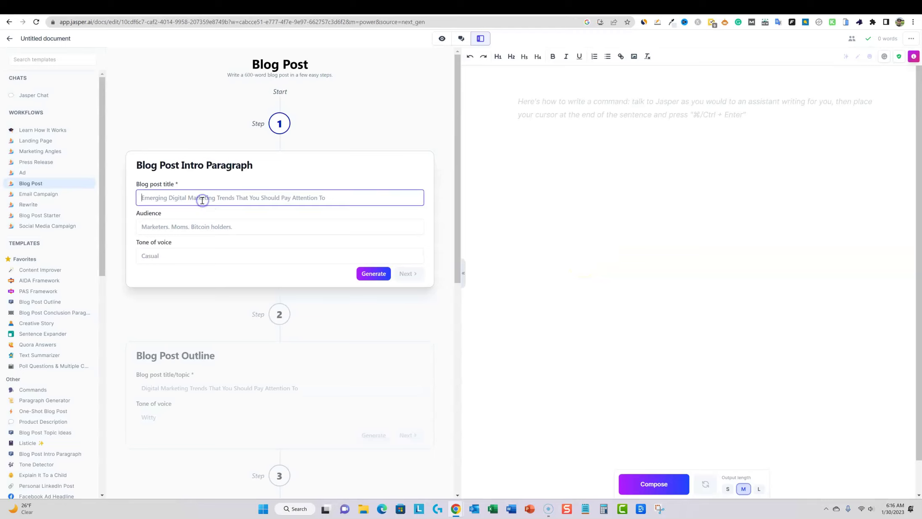
key(ctrl+v)
click(212, 233)
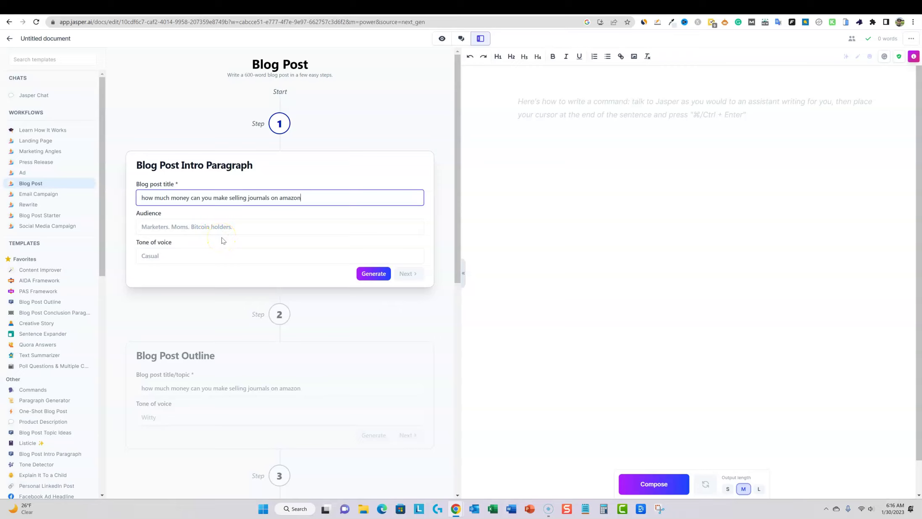
click(361, 198)
- Set the audience to marketers and Amazon KDP sellers and tone to 'casual, helpful', then generate
click(168, 226)
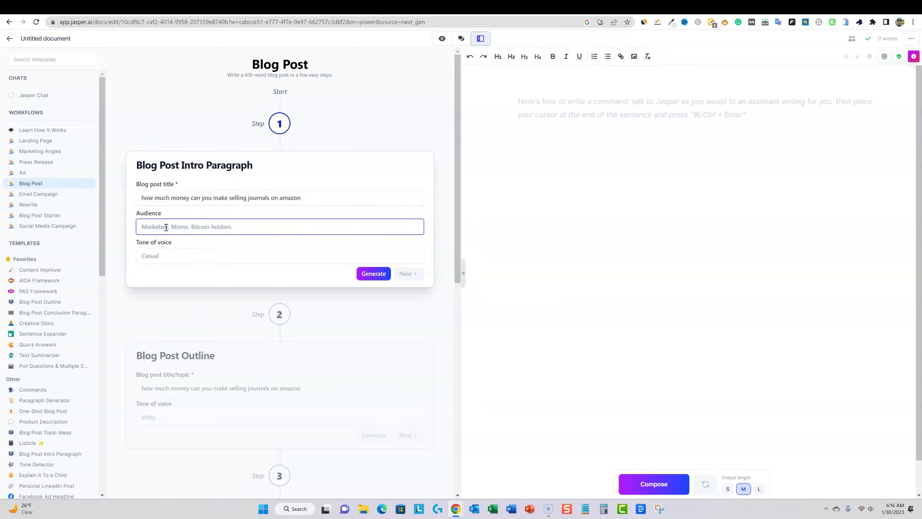
text(marketers, low content publishing, kdp, amazon)
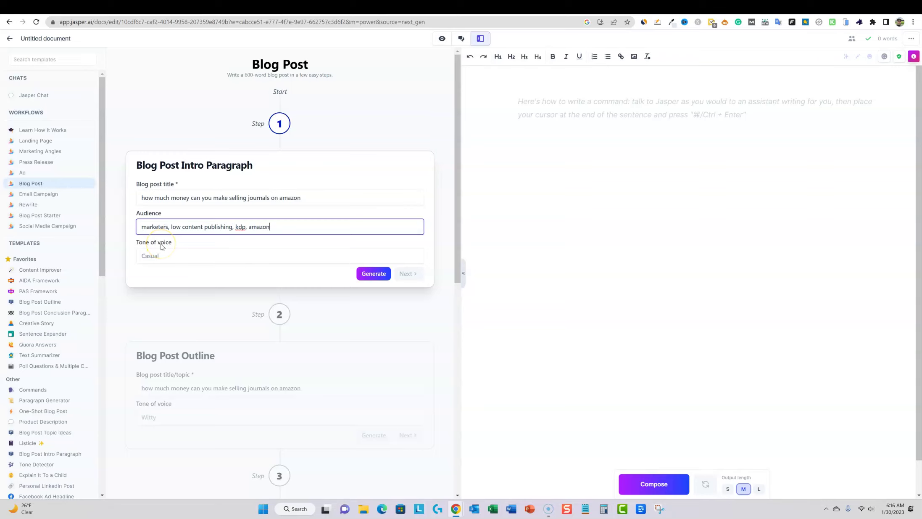
text( kdp sellers)
click(172, 253)
text(cas)
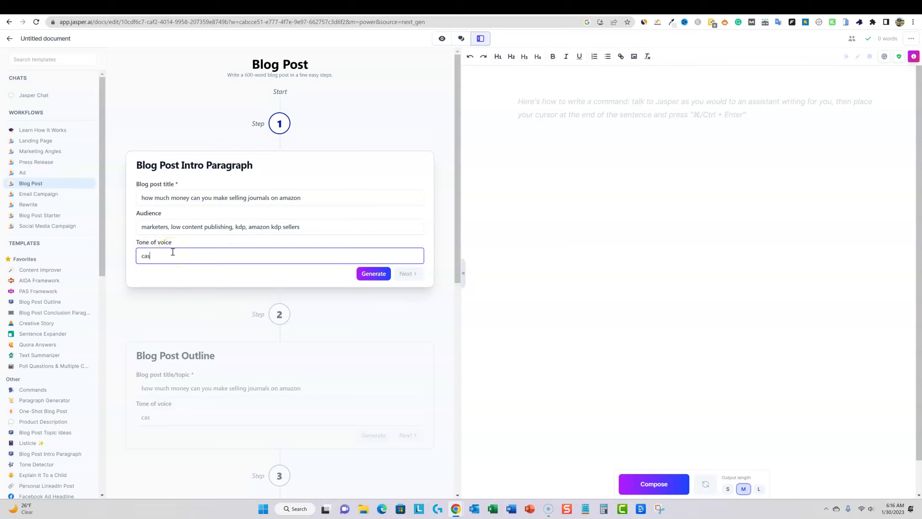
text(ual, helpful)
click(381, 276)
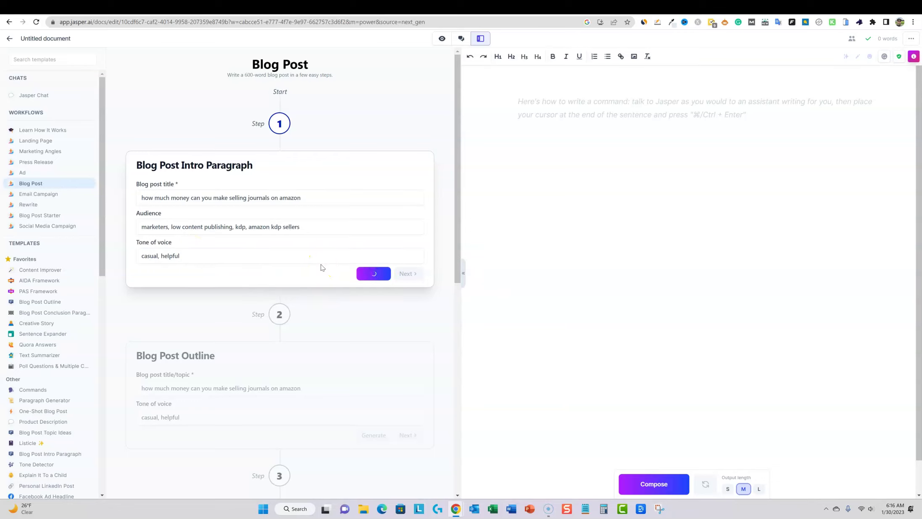
- Review the generated intro paragraph about earning money selling journals on Amazon
click(320, 270)
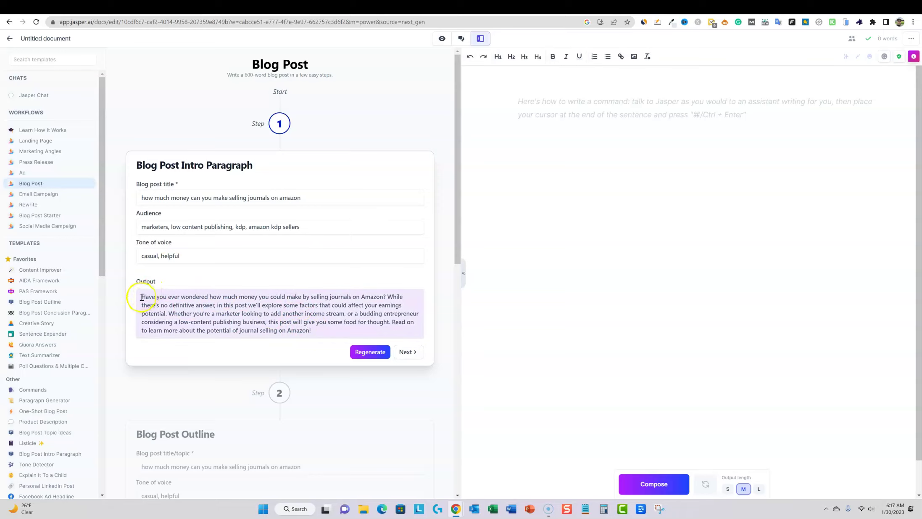
drag(141, 297, 334, 333)
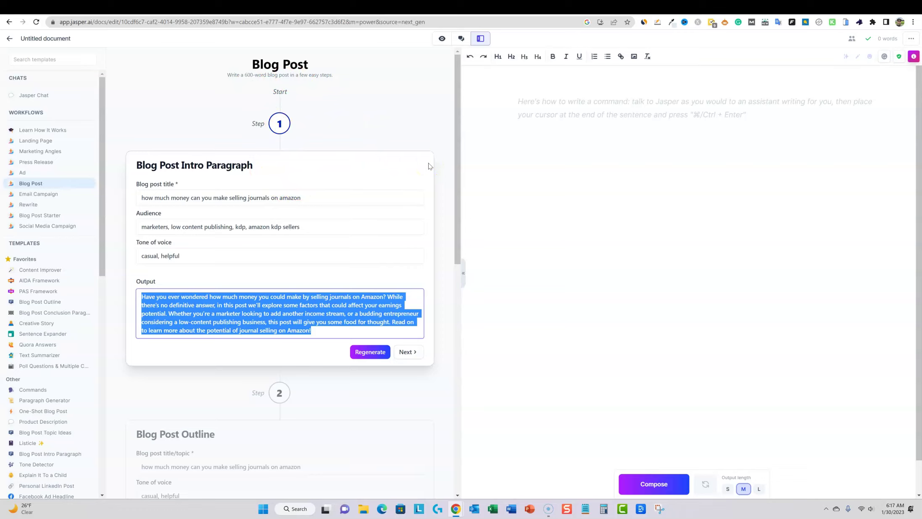
click(437, 177)
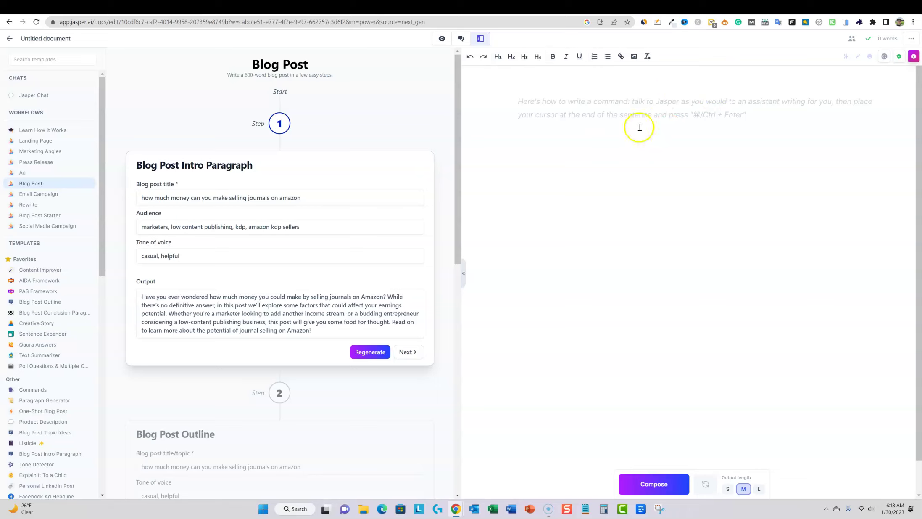
- Insert the intro, generate an outline at Step 2, and select the title text
drag(458, 250, 475, 311)
click(415, 213)
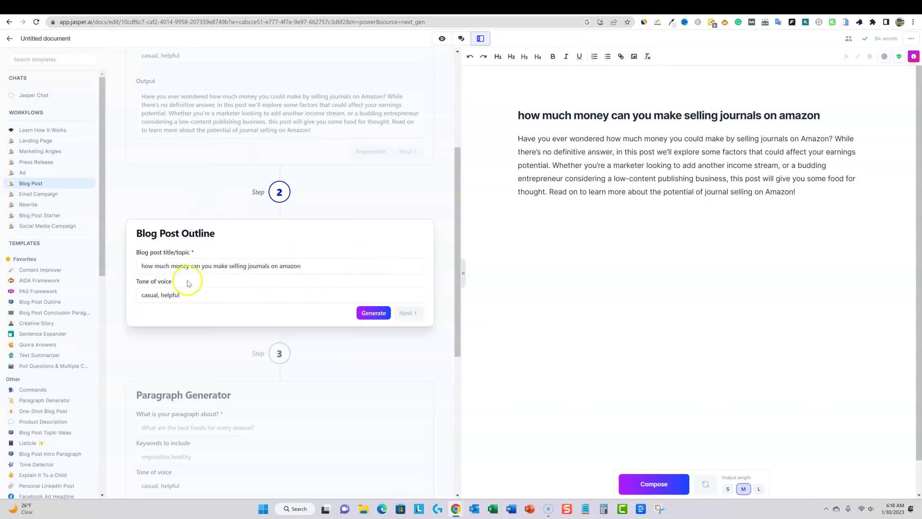
click(373, 313)
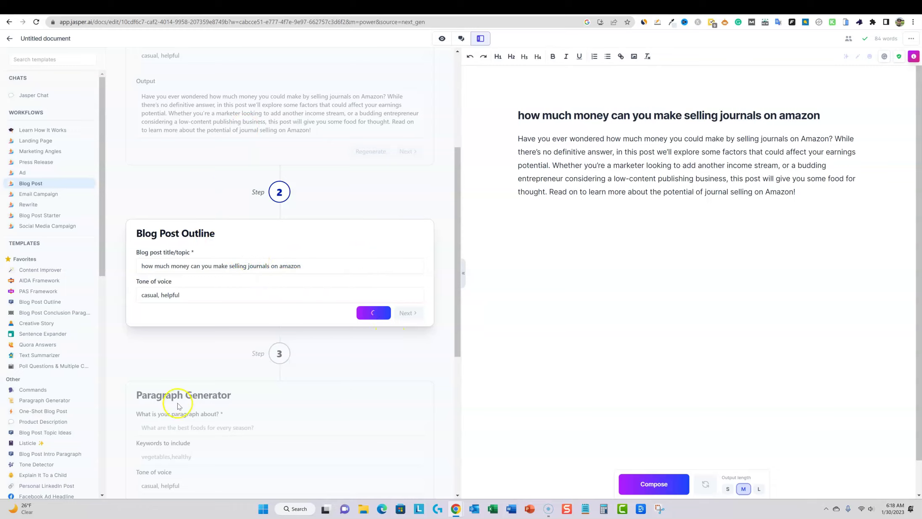
click(292, 406)
scroll(261, 407, down, 1)
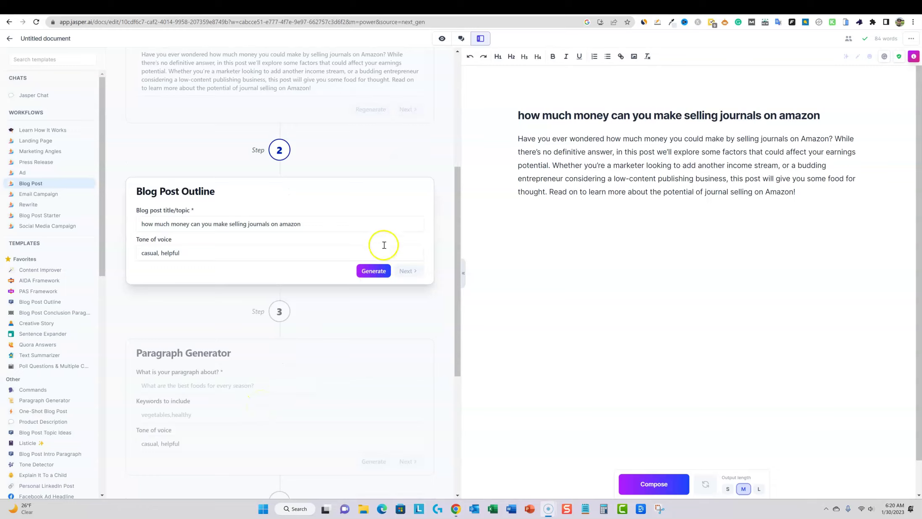
drag(145, 223, 308, 223)
- Shorten the title to 'selling journals on amazon' and generate an outline from it
click(321, 226)
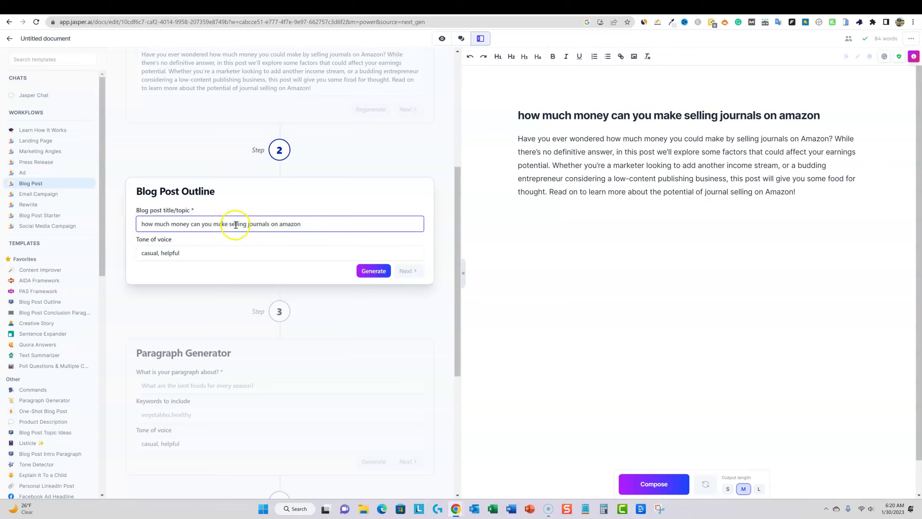
drag(231, 224, 124, 226)
key(BackSpace)
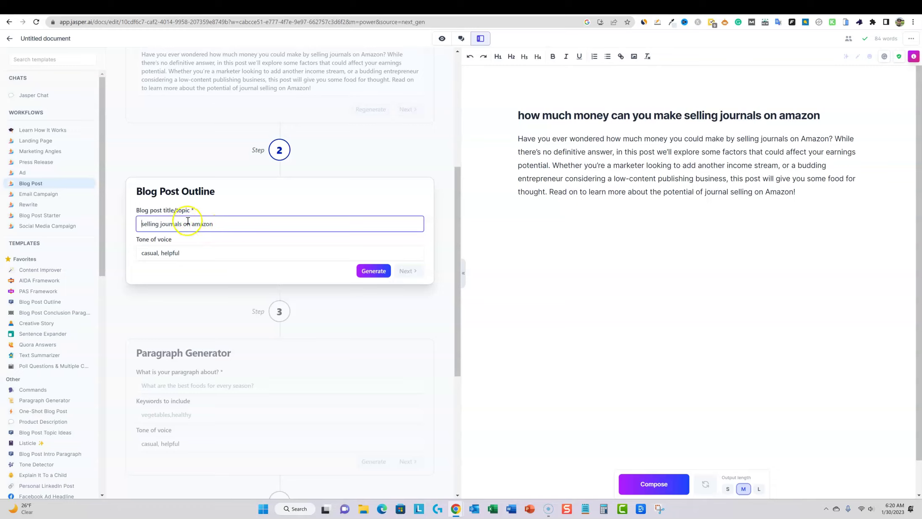
click(227, 224)
click(374, 271)
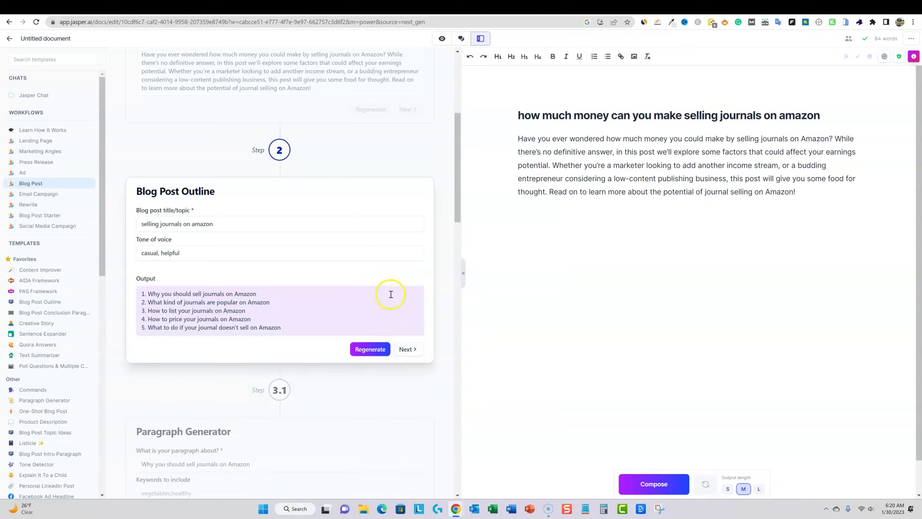
- Copy the full title from the intro step and paste it over the outline topic
scroll(350, 231, up, 5)
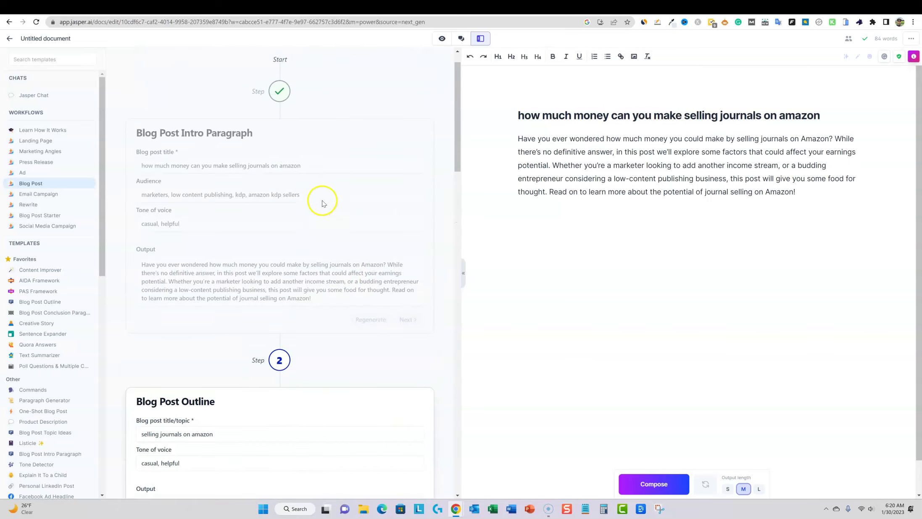
drag(301, 165, 133, 165)
key(ctrl+c)
scroll(241, 274, down, 7)
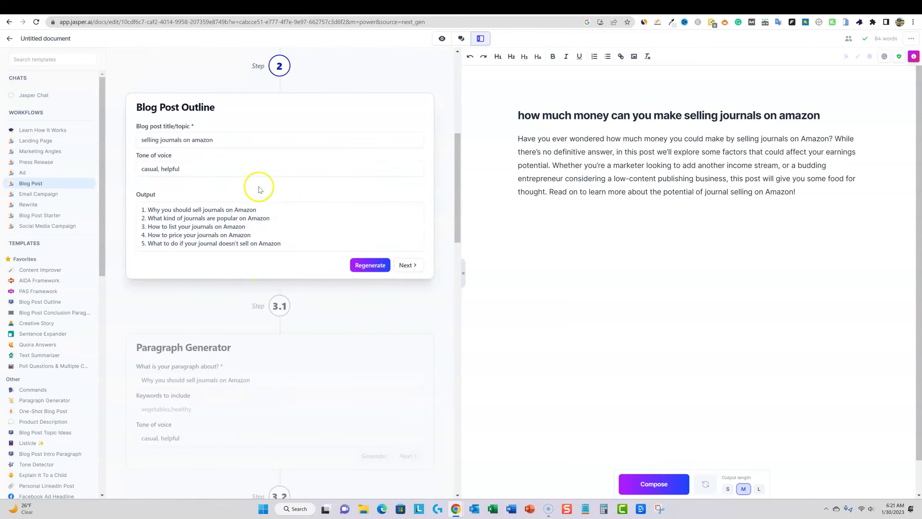
drag(227, 142, 134, 141)
key(ctrl+v)
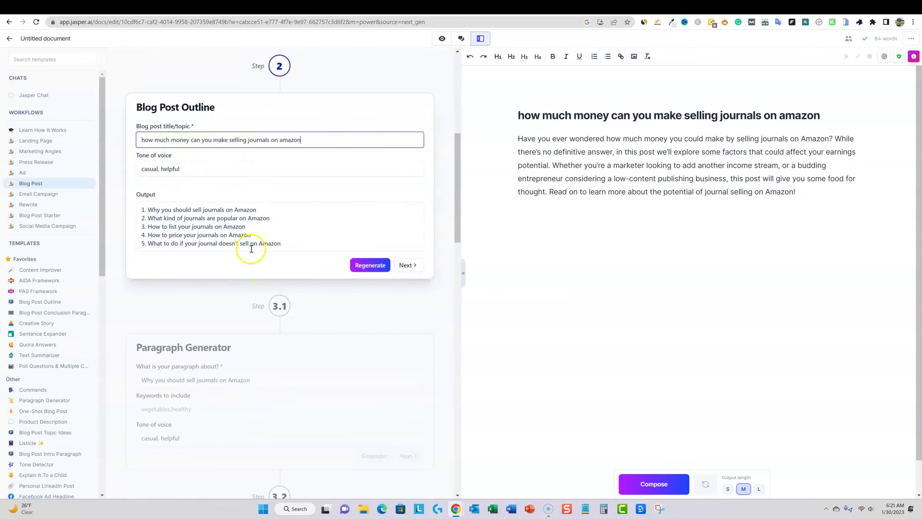
- Regenerate the outline from the full title, producing five points from niche market to tracking sales
click(365, 265)
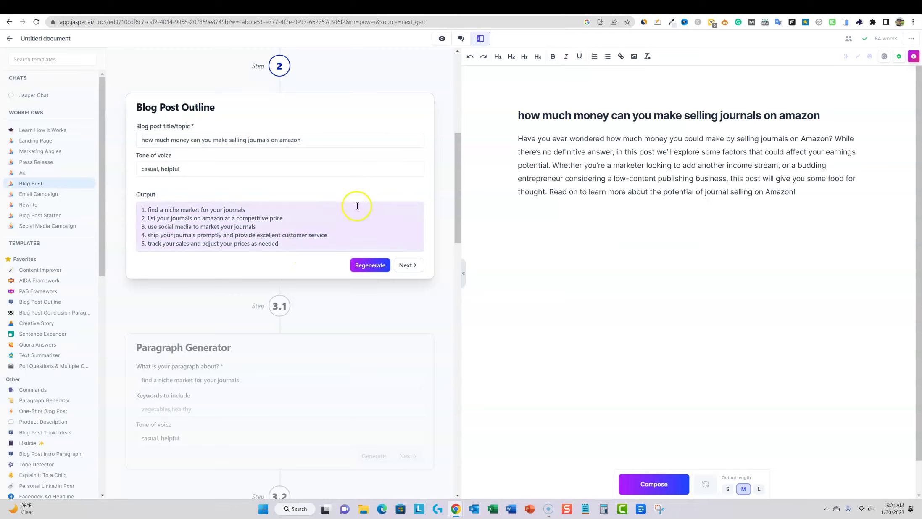
drag(140, 139, 356, 113)
click(355, 112)
- Generate the 'find a niche market for your journals' paragraph and insert it into the post
click(412, 265)
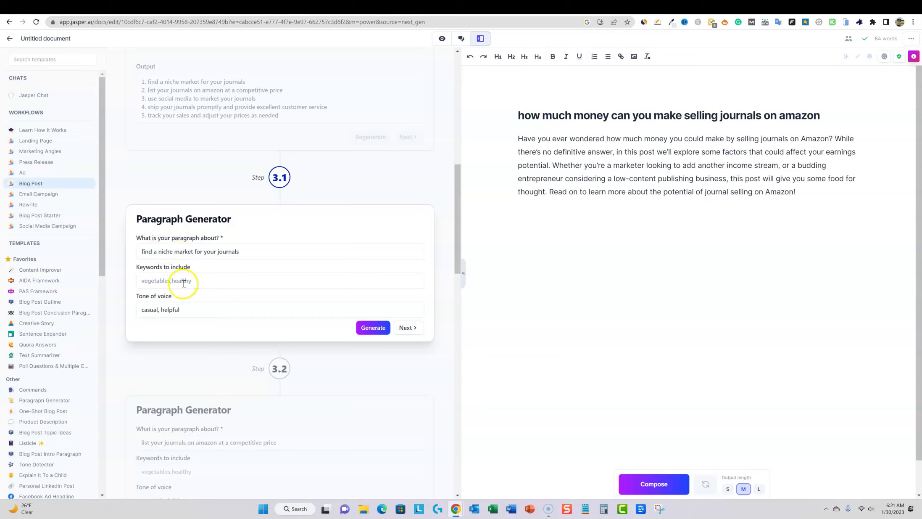
click(374, 327)
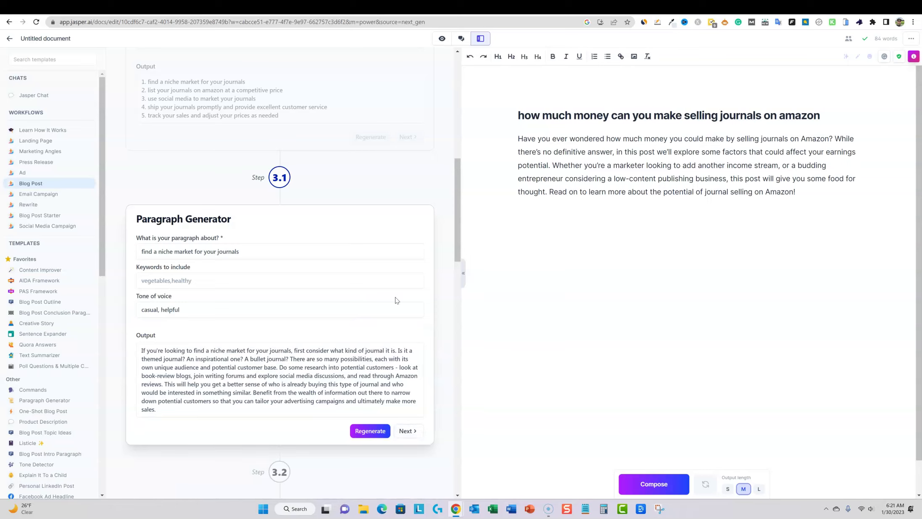
scroll(395, 300, down, 1)
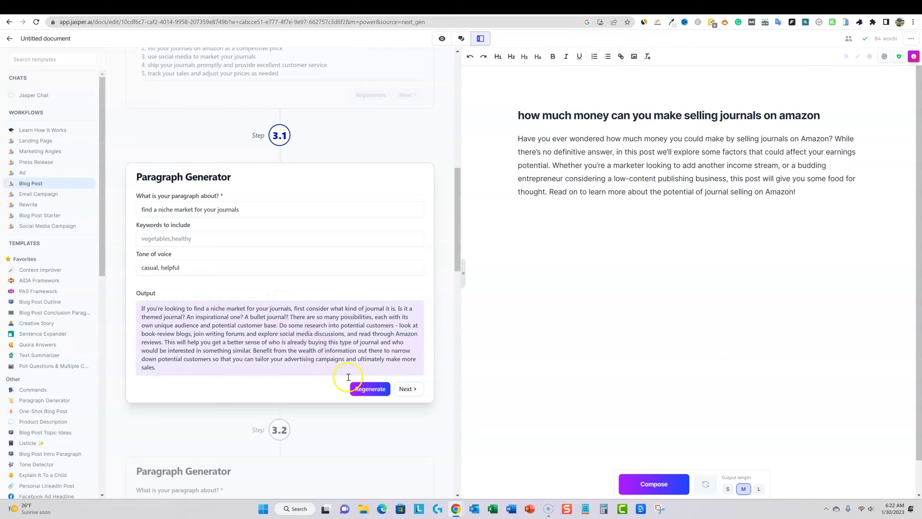
click(410, 389)
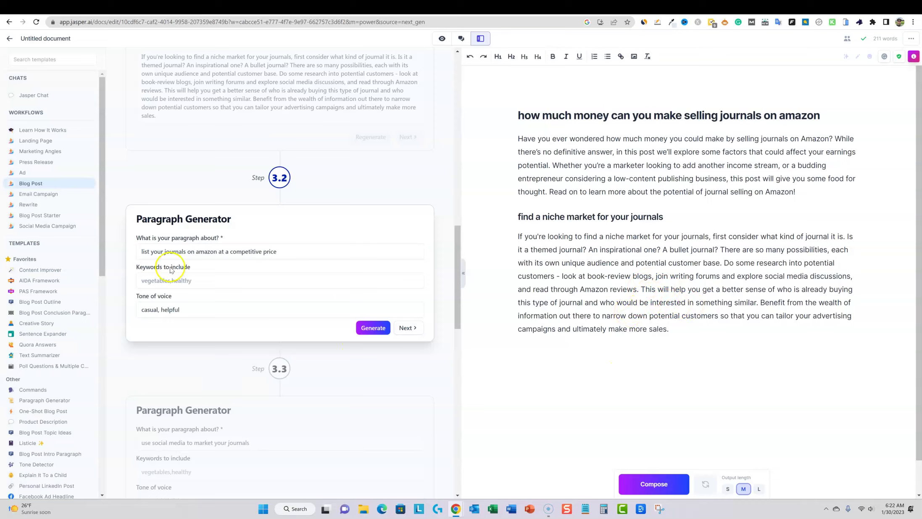
- Capitalise the first letter of Step 3.2's 'List your journals on amazon at a competitive price' topic
drag(292, 252, 126, 251)
scroll(332, 168, up, 7)
scroll(334, 178, up, 3)
scroll(210, 215, down, 10)
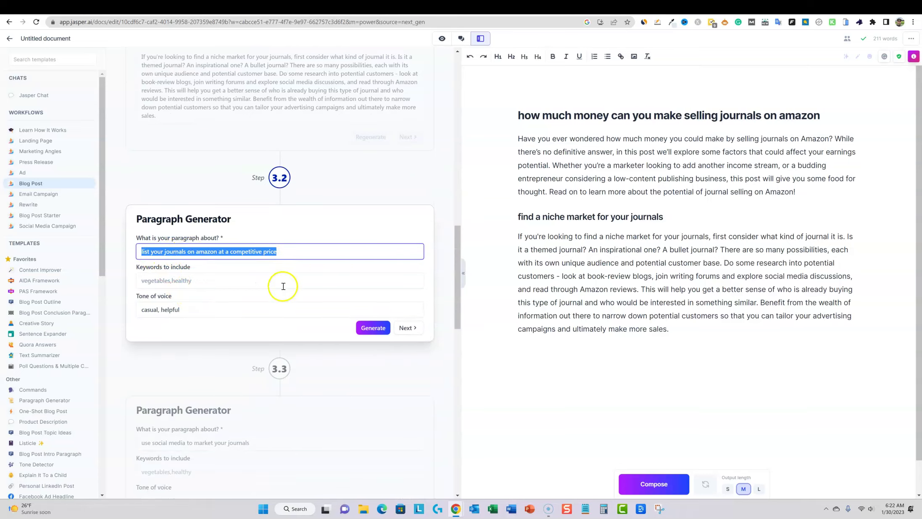
click(341, 220)
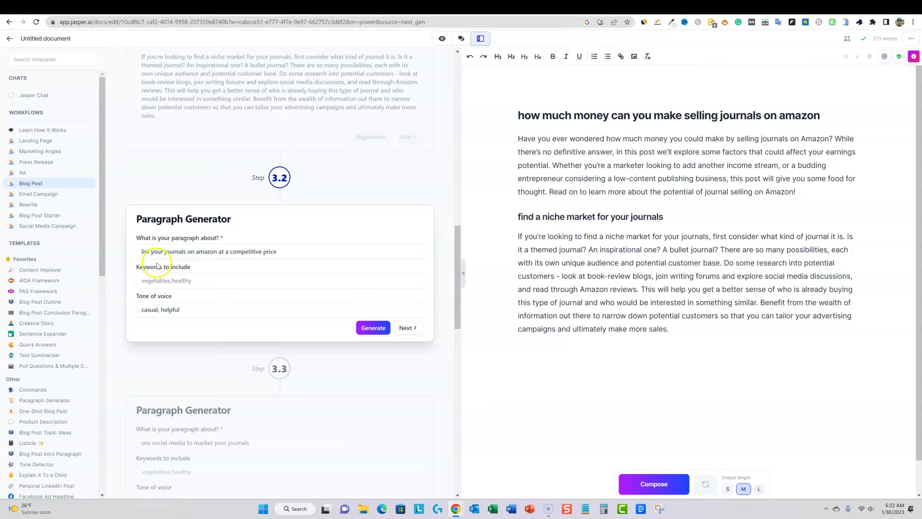
click(144, 252)
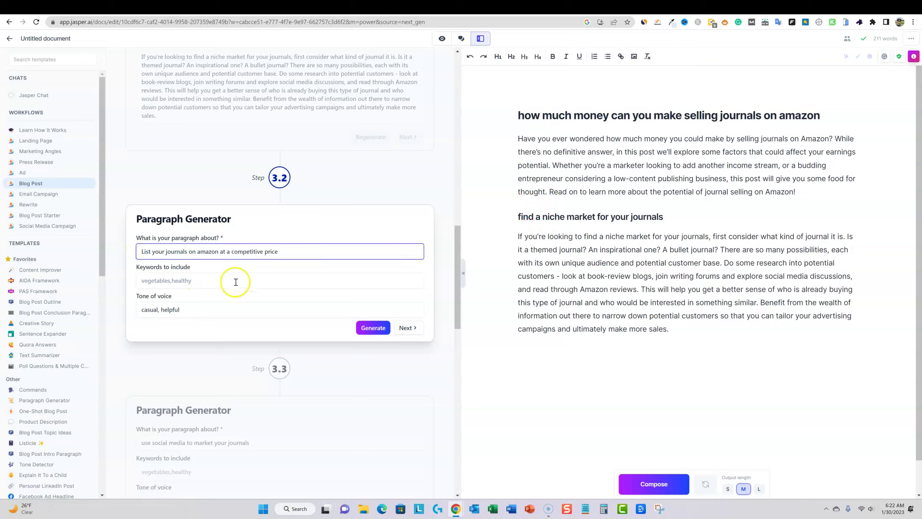
drag(296, 253, 121, 250)
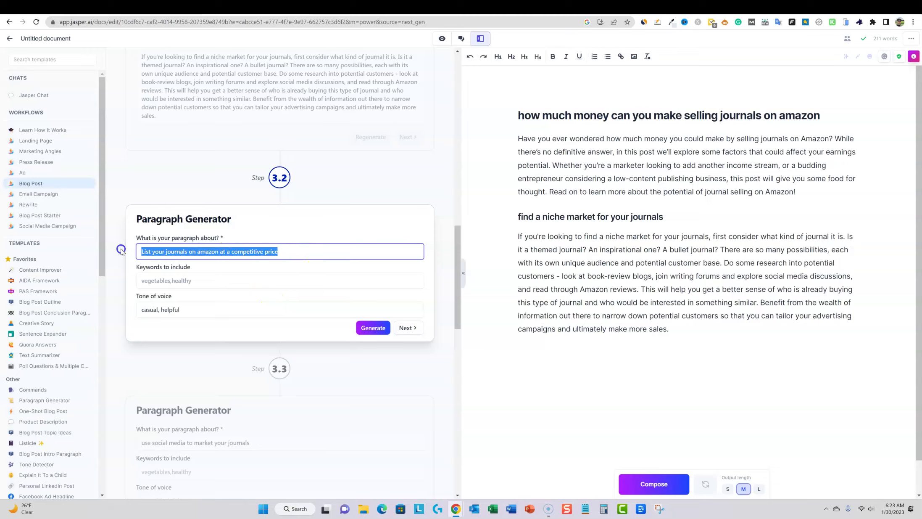
click(295, 255)
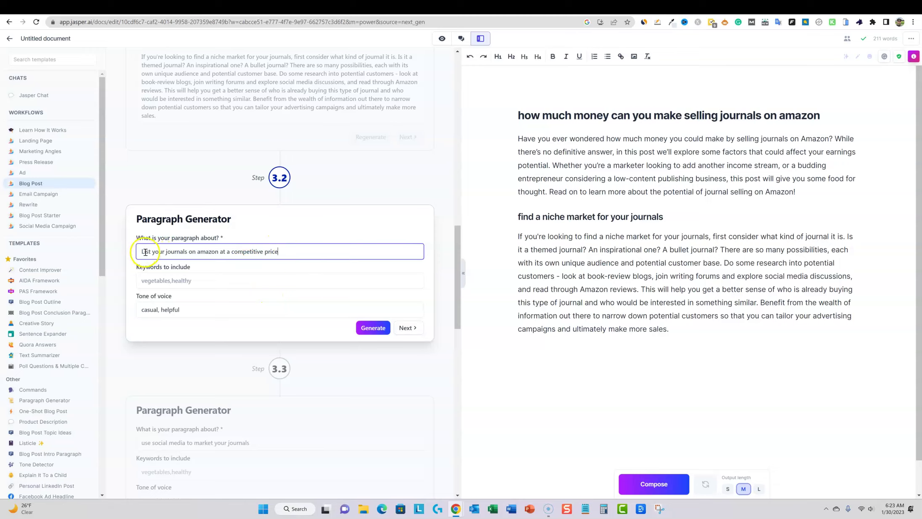
- Generate the competitive-price paragraph and insert it into the post, bringing it to 329 words
click(374, 328)
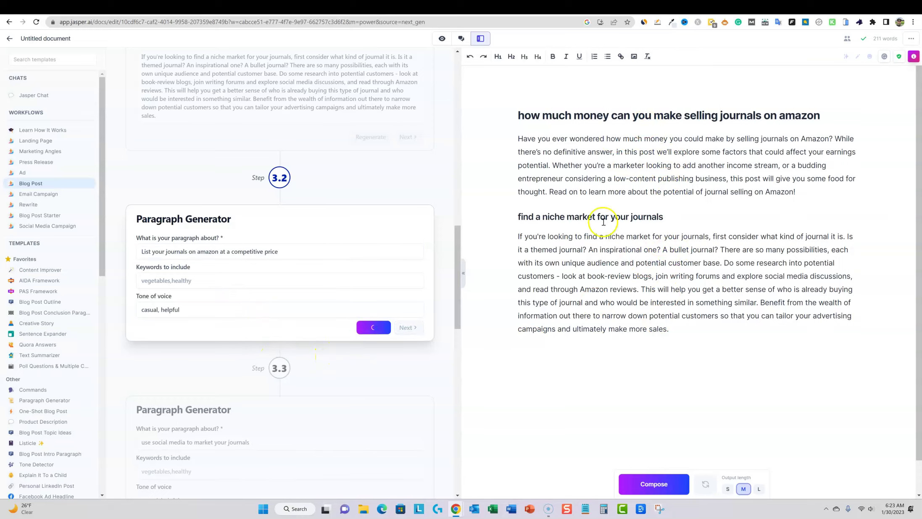
scroll(403, 374, down, 1)
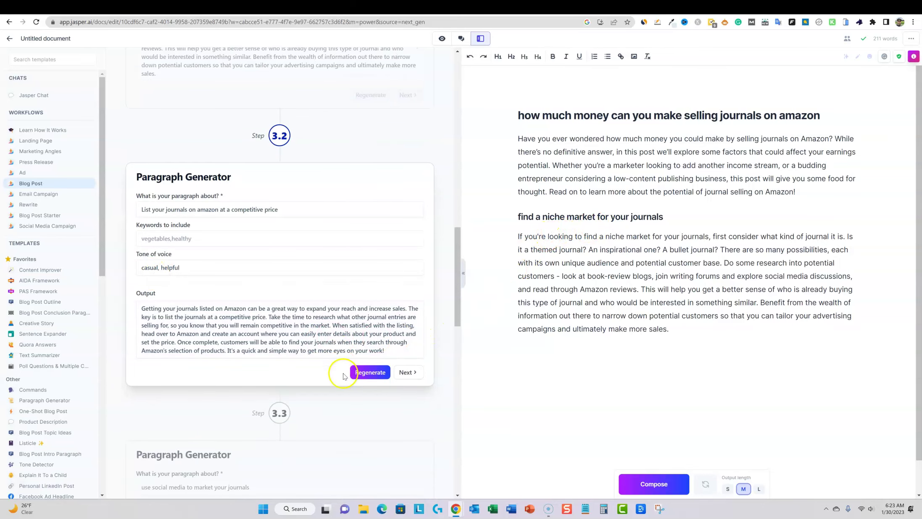
click(405, 372)
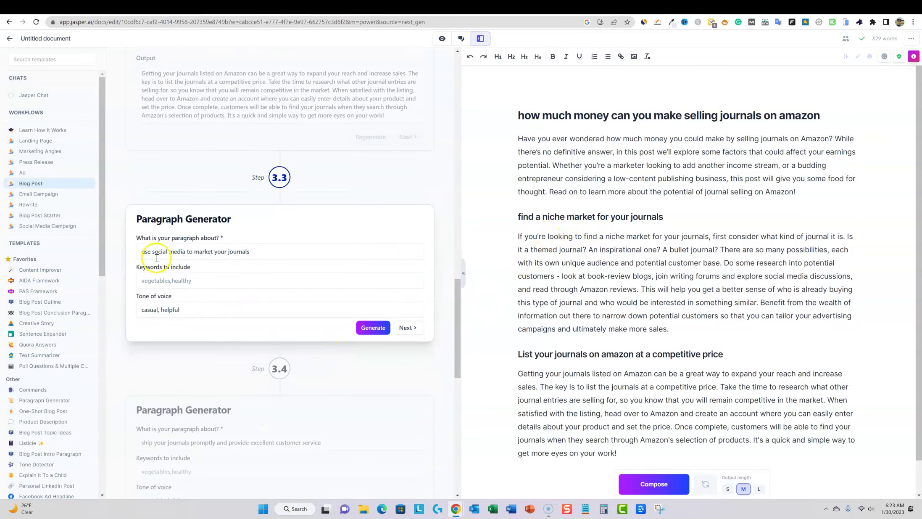
- Capitalise the Step 3.3 topic to 'U', then generate and insert the social-media marketing paragraph
click(147, 253)
key(BackSpace)
text(U)
click(371, 328)
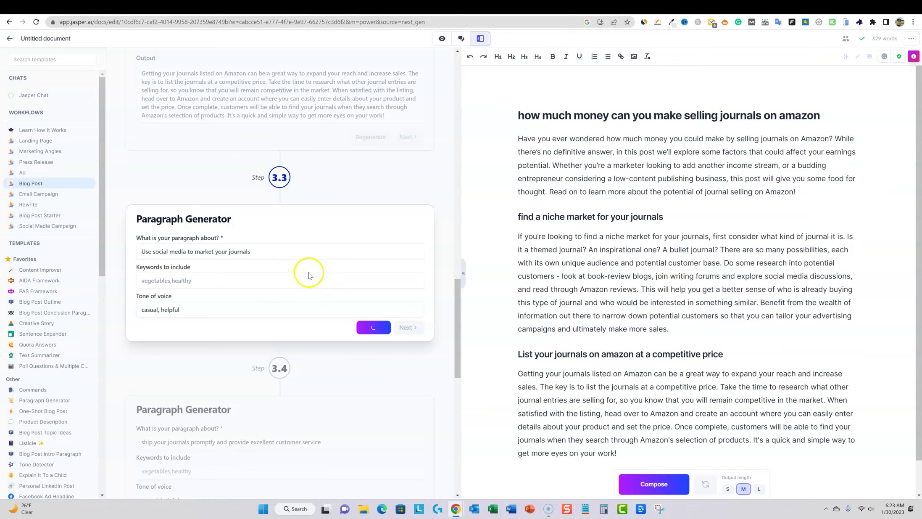
click(406, 431)
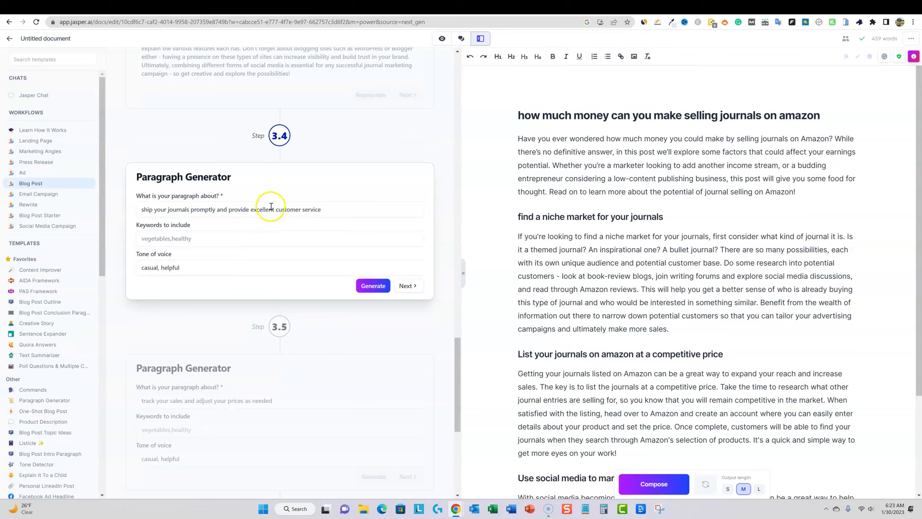
- Capitalise the Step 3.4 topic to 'S', cancel the skip prompt, and insert the customer-service paragraph
click(144, 210)
key(BackSpace)
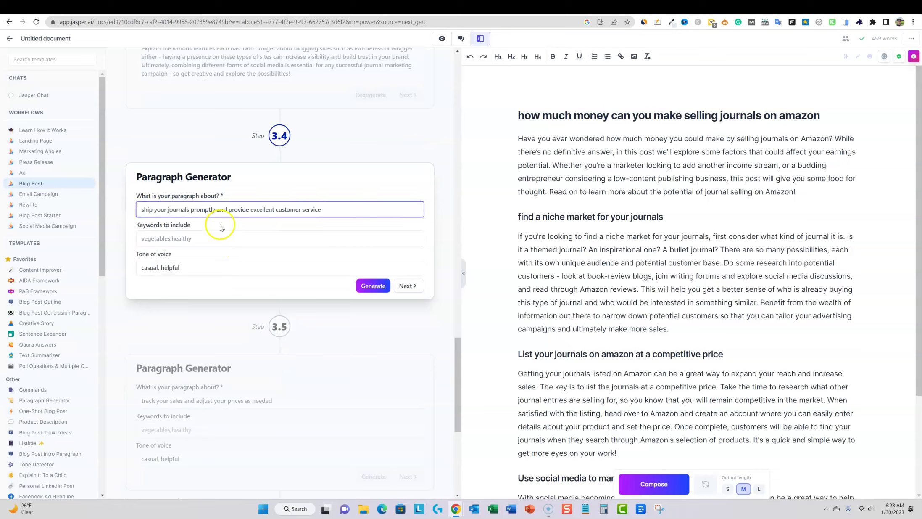
text(S)
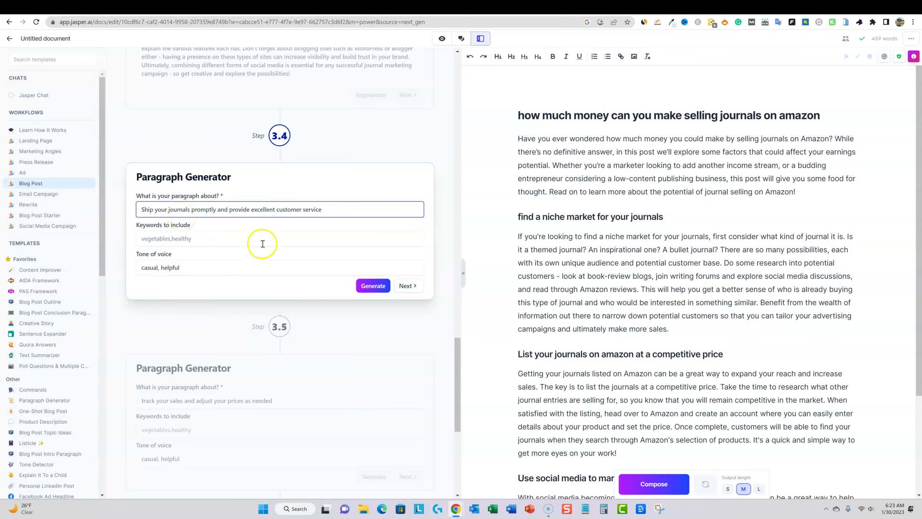
click(410, 288)
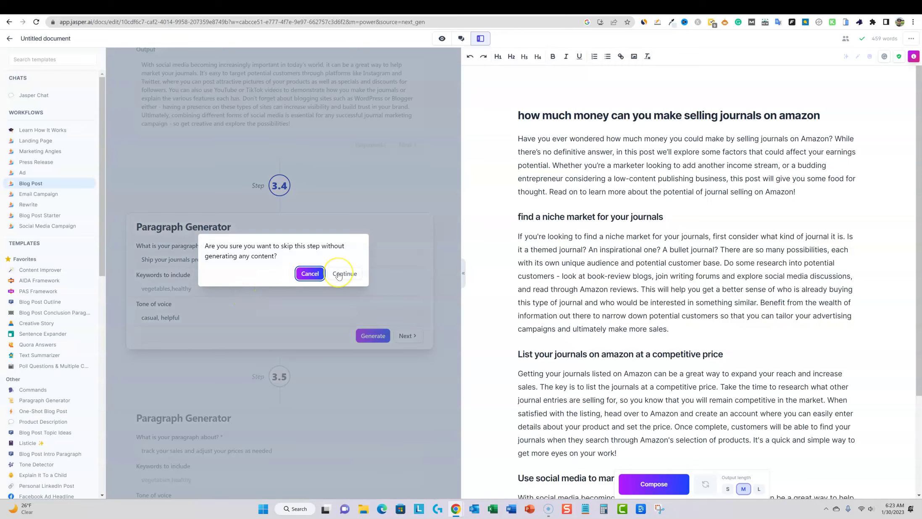
click(310, 273)
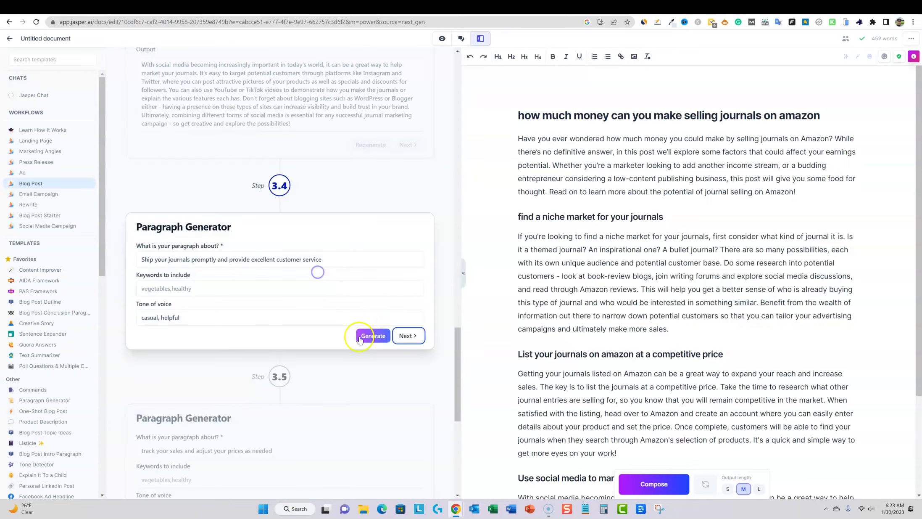
click(369, 333)
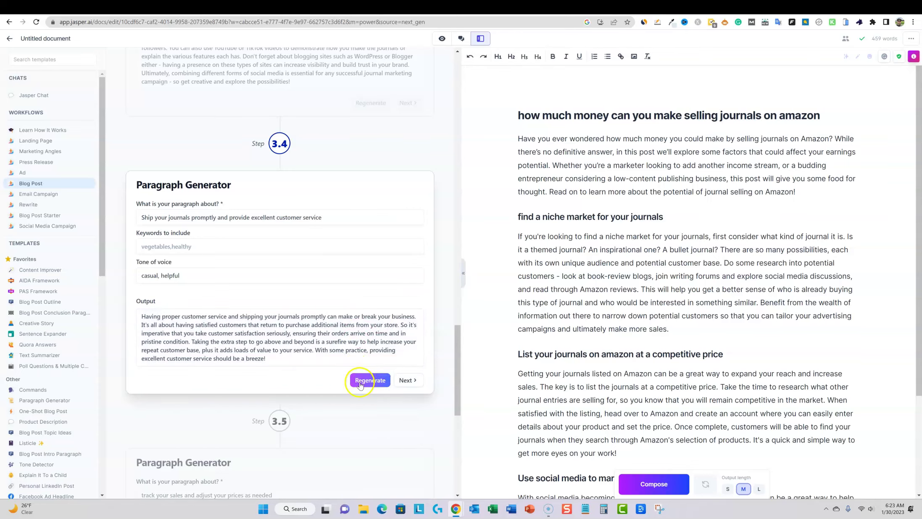
click(407, 379)
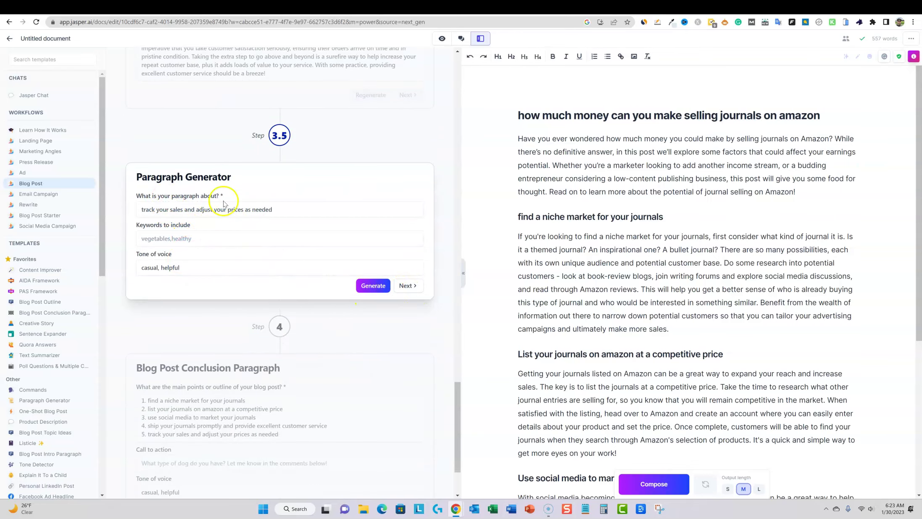
- Capitalise the Step 3.5 topic to 'T', then generate and insert the sales-tracking paragraph
click(144, 210)
key(Delete)
text(T)
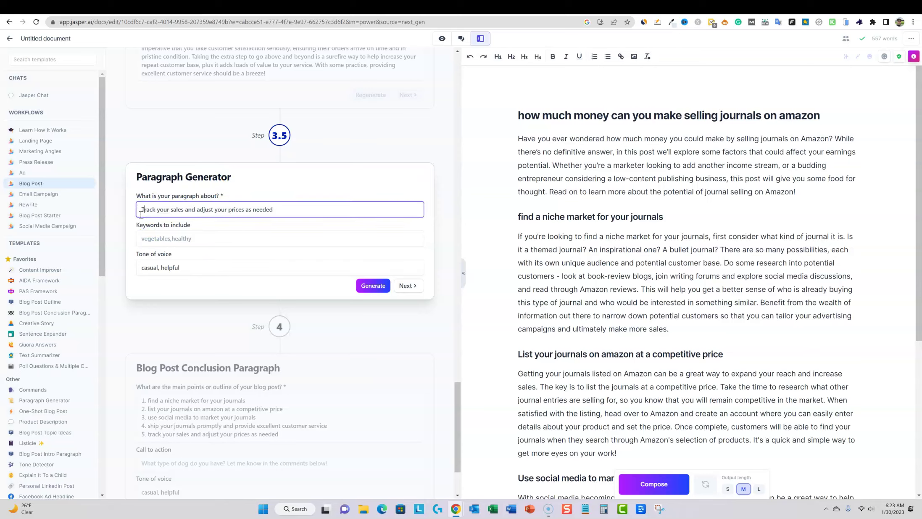
click(385, 283)
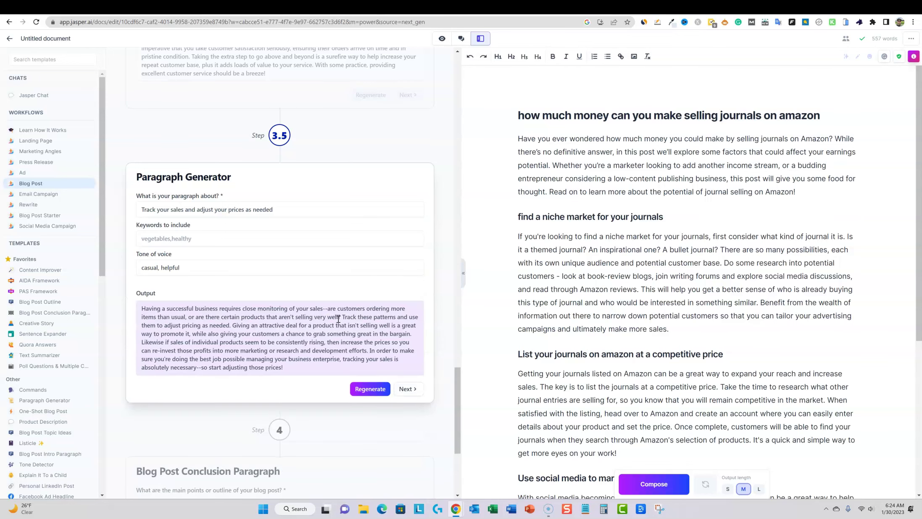
click(405, 389)
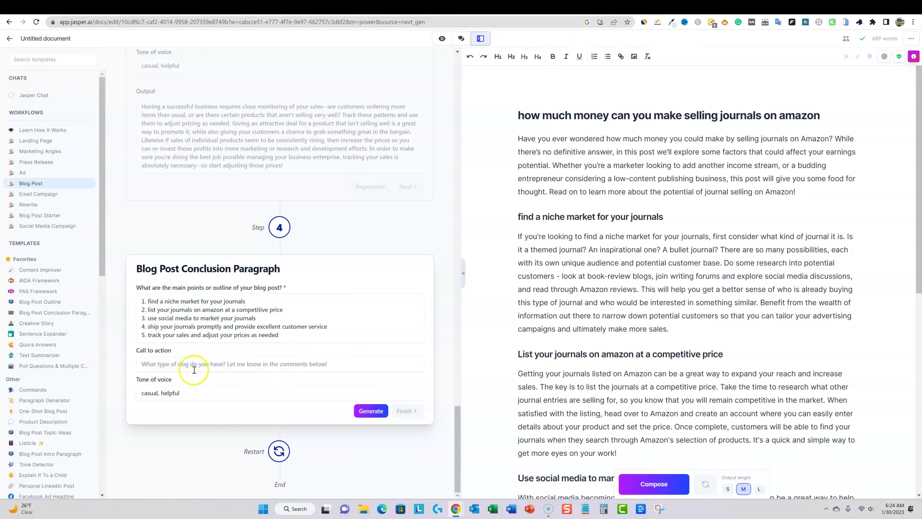
- Generate the five-tips conclusion paragraph and finish the Blog Post workflow at 776 words
click(237, 364)
click(370, 411)
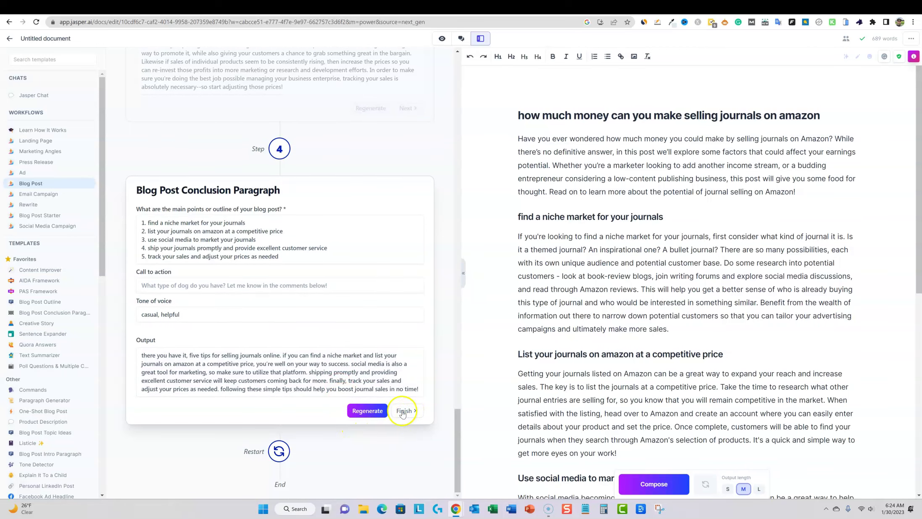
click(399, 411)
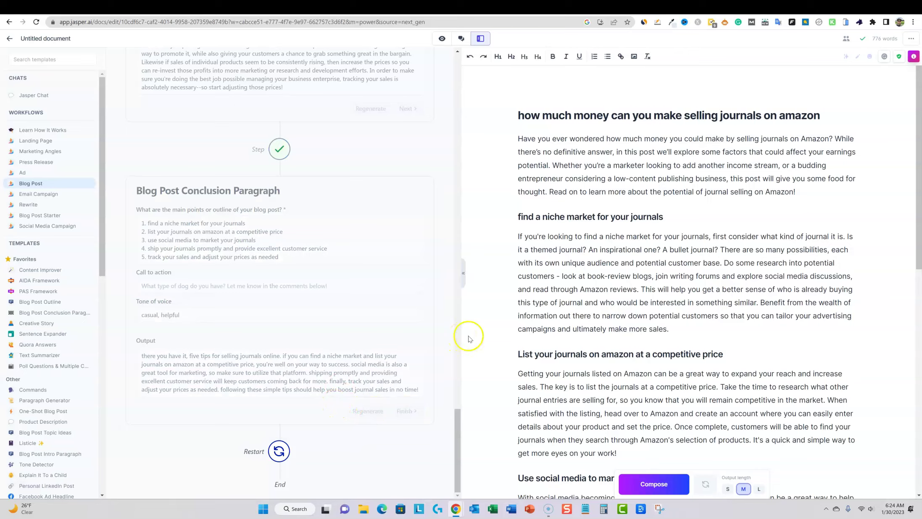
- Capitalise the niche market heading to 'F' and the post title to 'H'
scroll(587, 367, down, 10)
scroll(649, 352, up, 15)
click(520, 218)
key(Delete)
text(F)
click(524, 114)
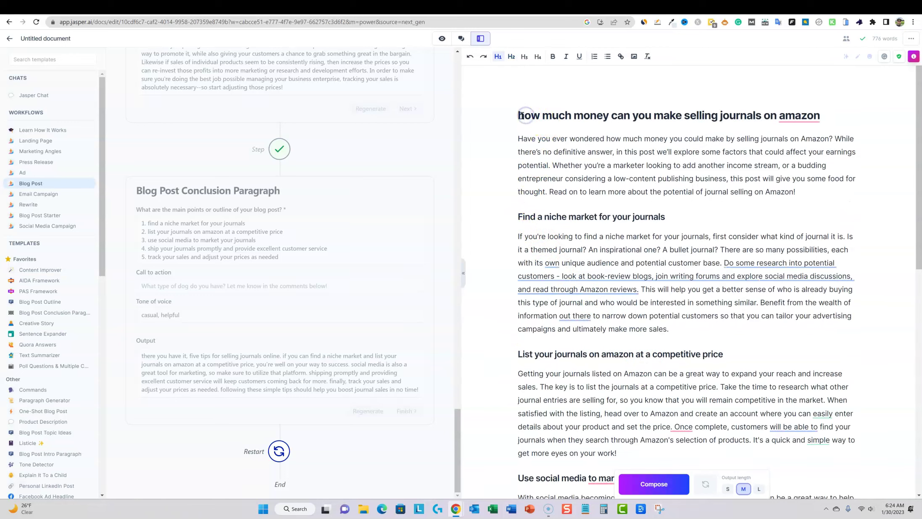
key(Delete)
text(H)
- Add a 'Conclusion' H2 subheading above the final paragraph
scroll(605, 158, down, 7)
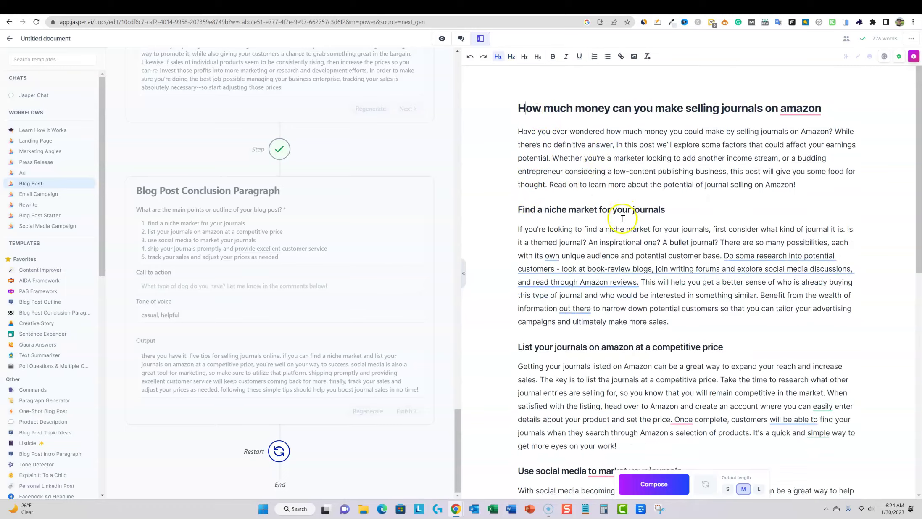
scroll(570, 309, down, 4)
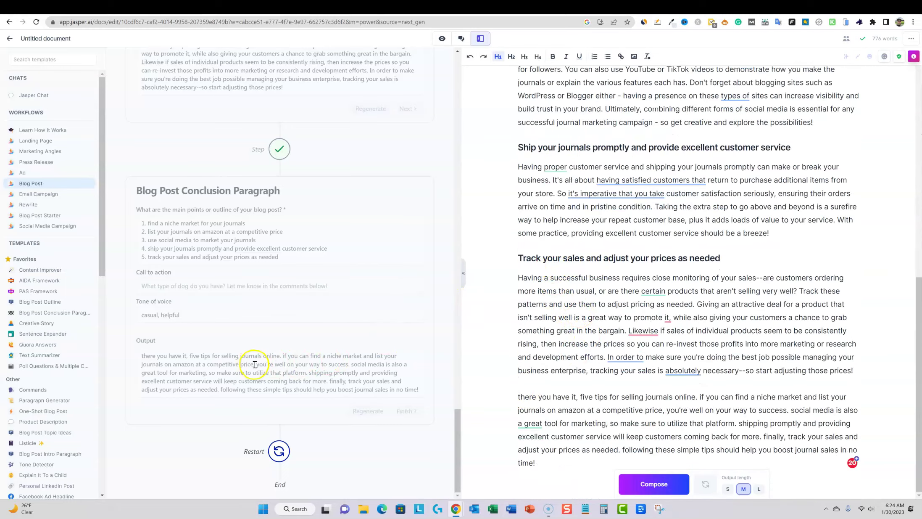
click(527, 384)
key(Return)
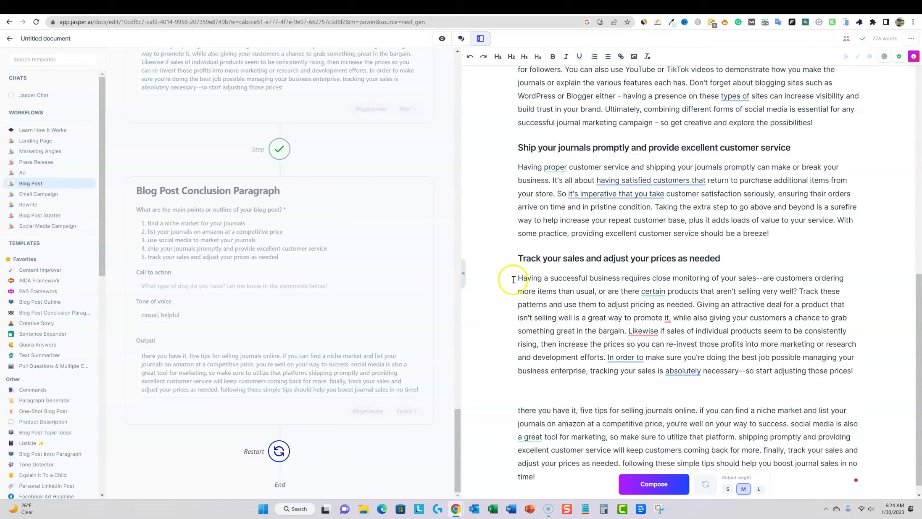
text(Conclusi)
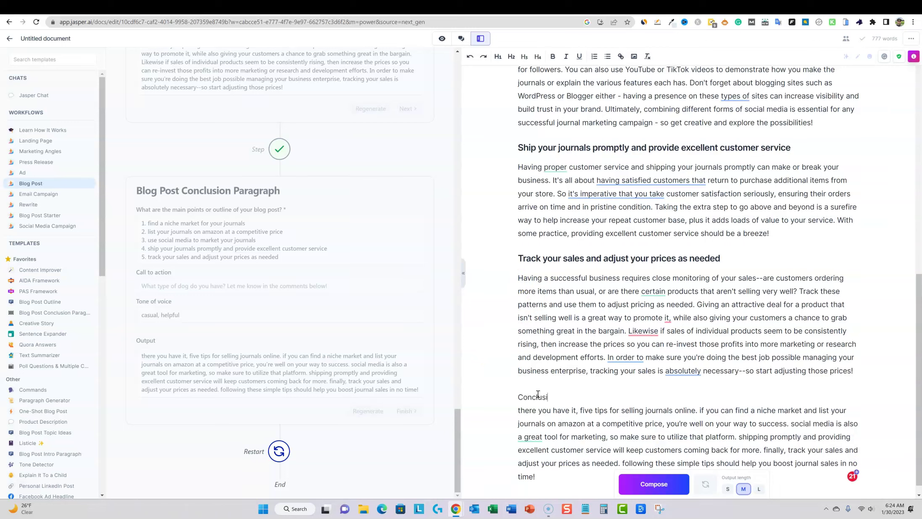
text(on)
click(512, 56)
click(658, 400)
- Have Jasper extend the conclusion with 'Good luck!' (779 words), then select the whole article
scroll(721, 383, down, 1)
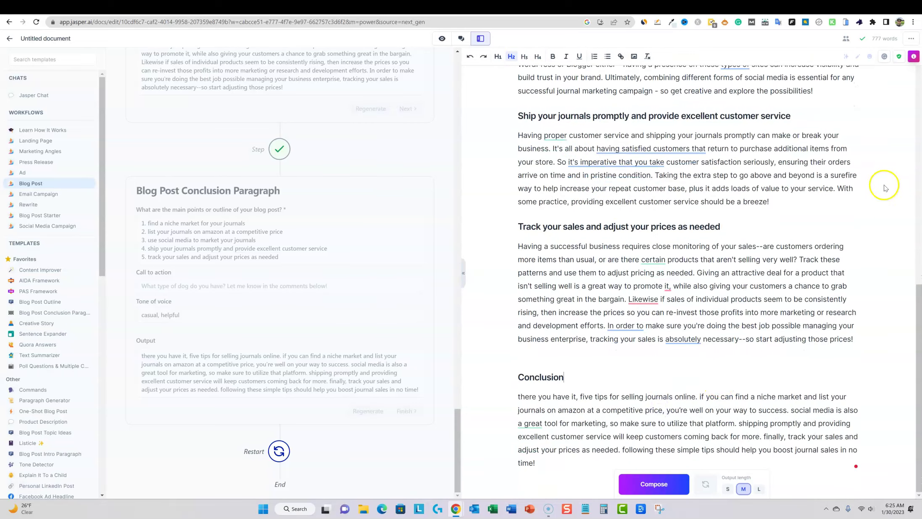
click(720, 397)
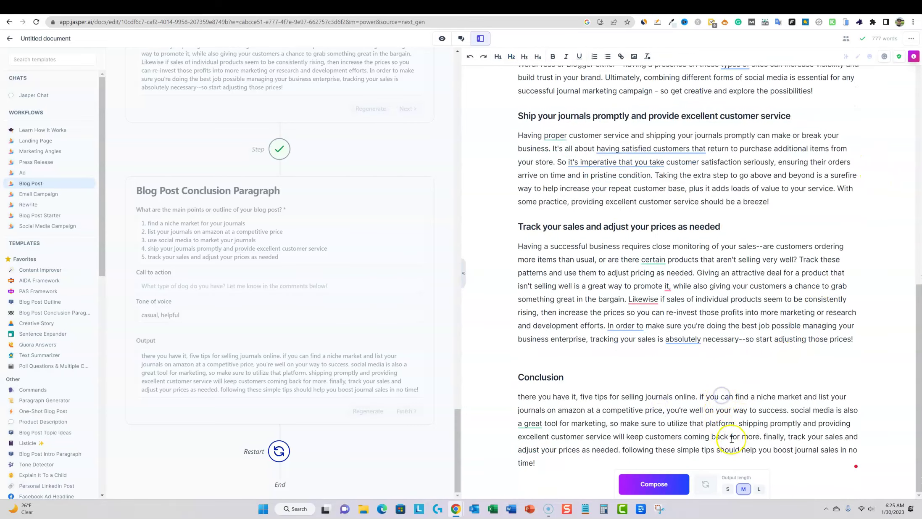
click(652, 484)
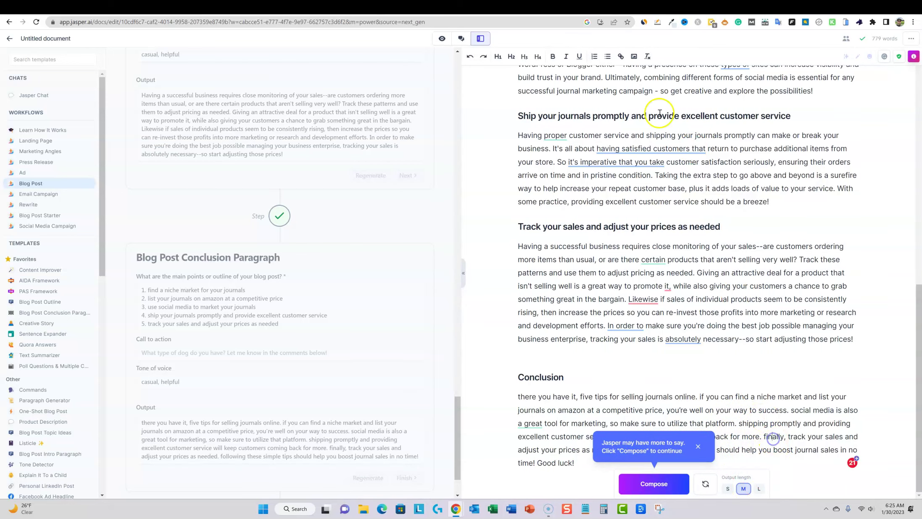
scroll(630, 120, up, 15)
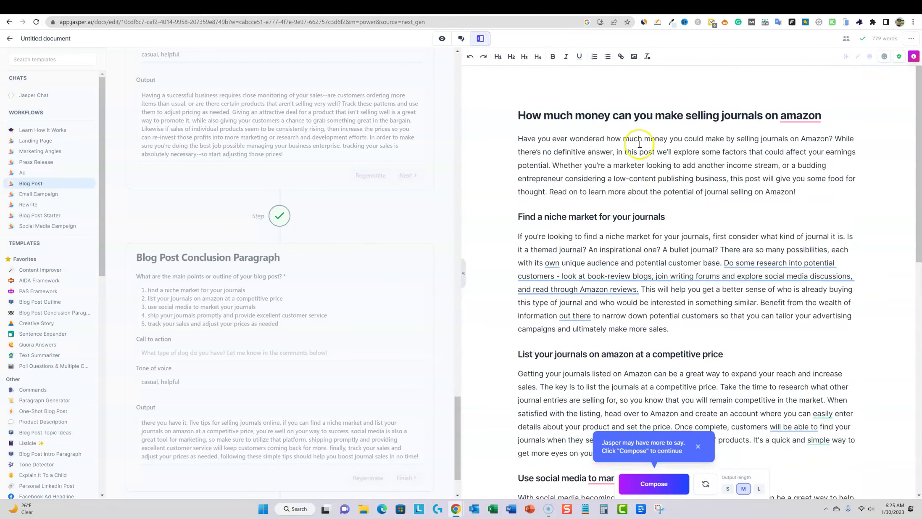
scroll(619, 147, down, 15)
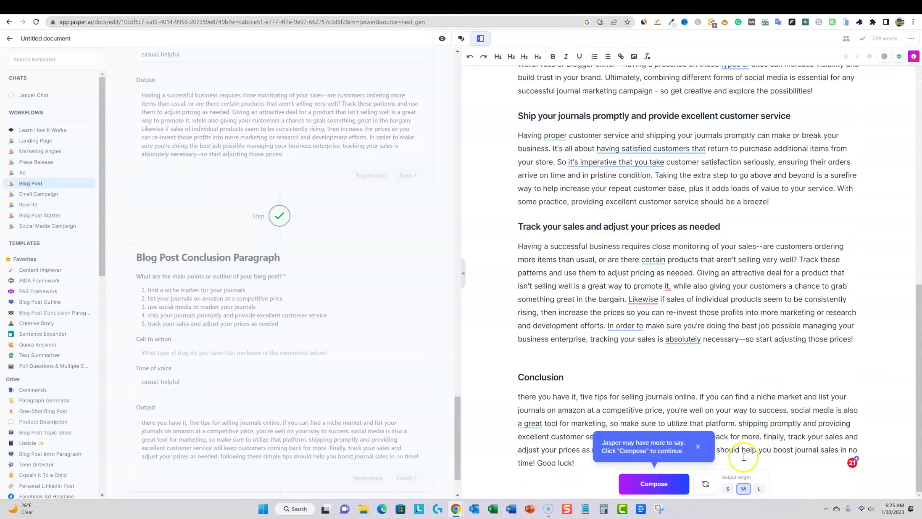
drag(571, 462, 523, 118)
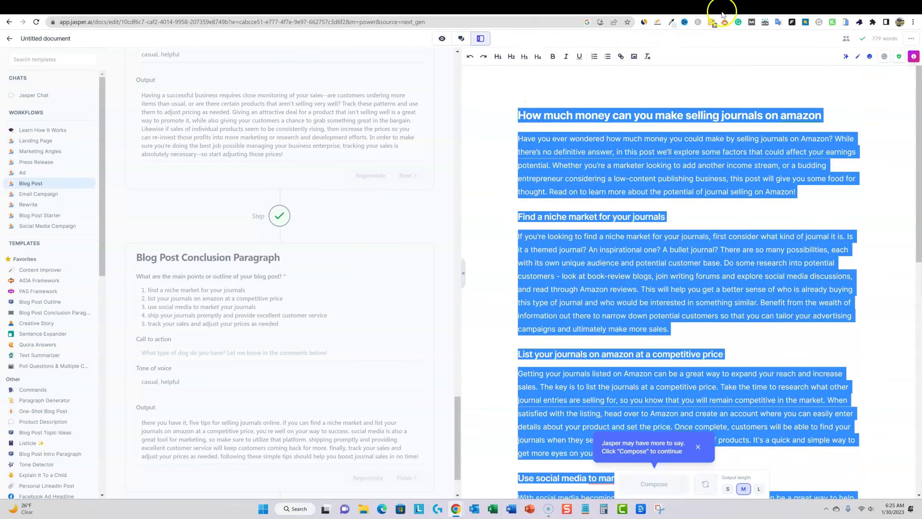
- Scan the pasted Jasper journals article in a new Originality.AI scan: 88% Original, 12% AI
click(456, 9)
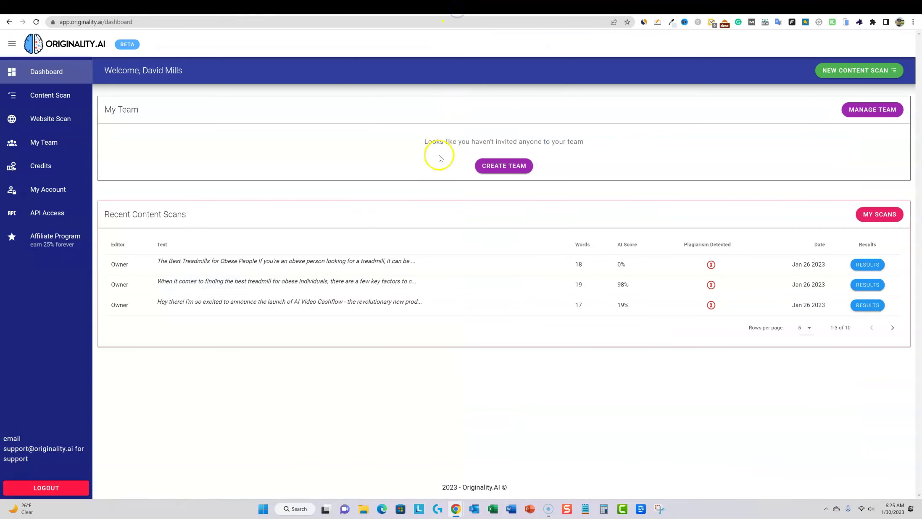
click(859, 72)
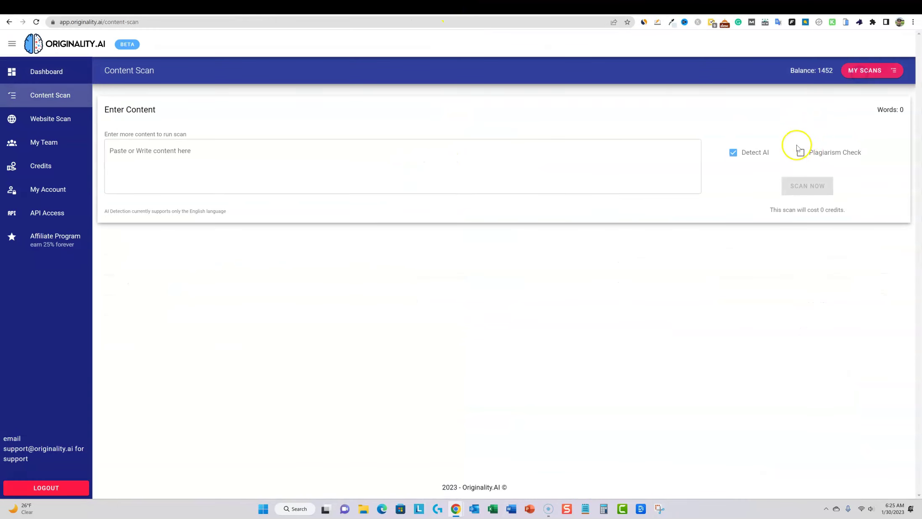
click(536, 162)
key(ctrl+v)
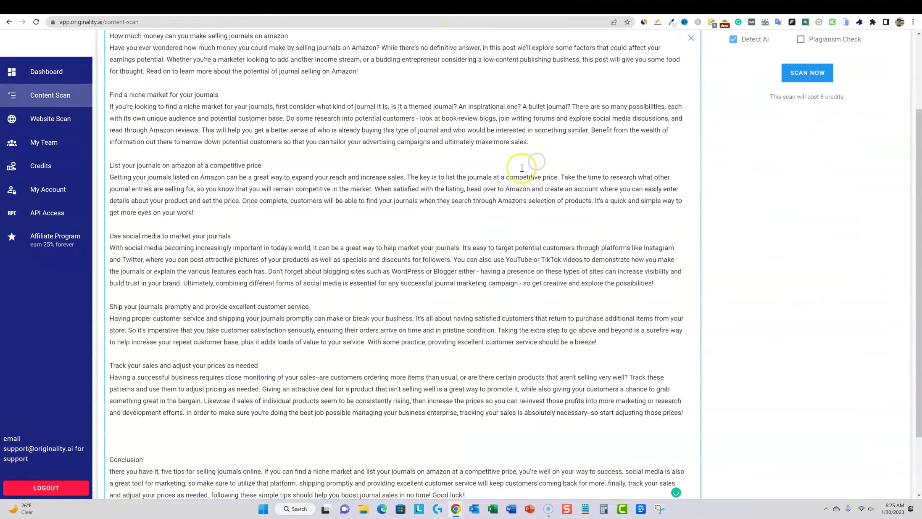
scroll(641, 364, down, 5)
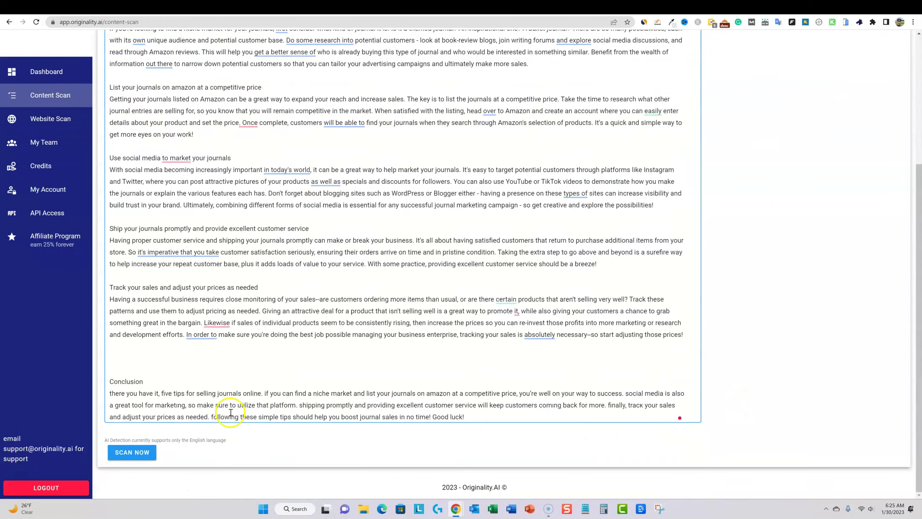
click(153, 452)
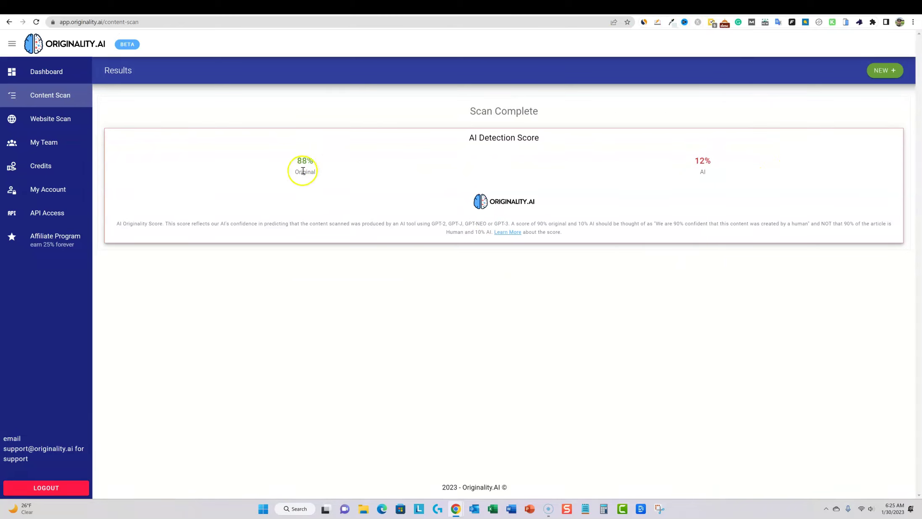
drag(319, 175, 273, 152)
click(339, 136)
- Log JasperChat's test-2 scores in the AI Detection Test sheet: 88 in D13, 12 in E13
click(155, 8)
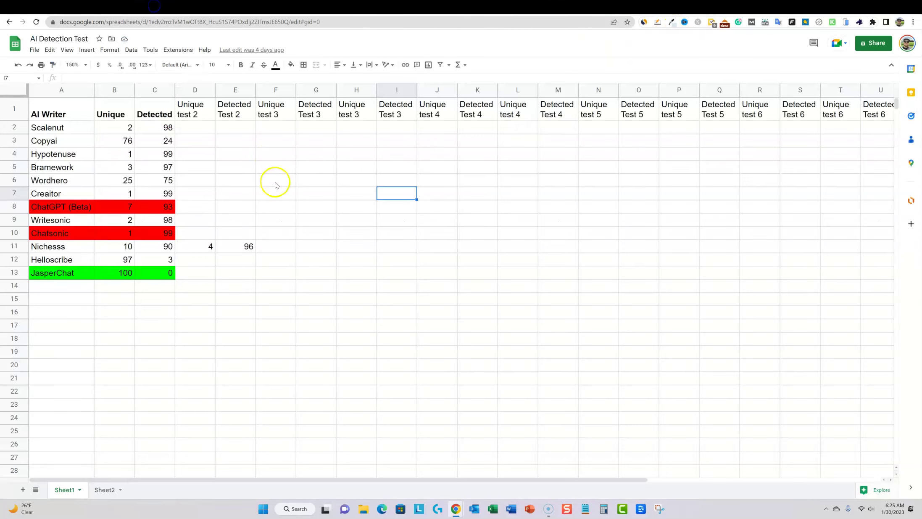
click(197, 273)
text(8)
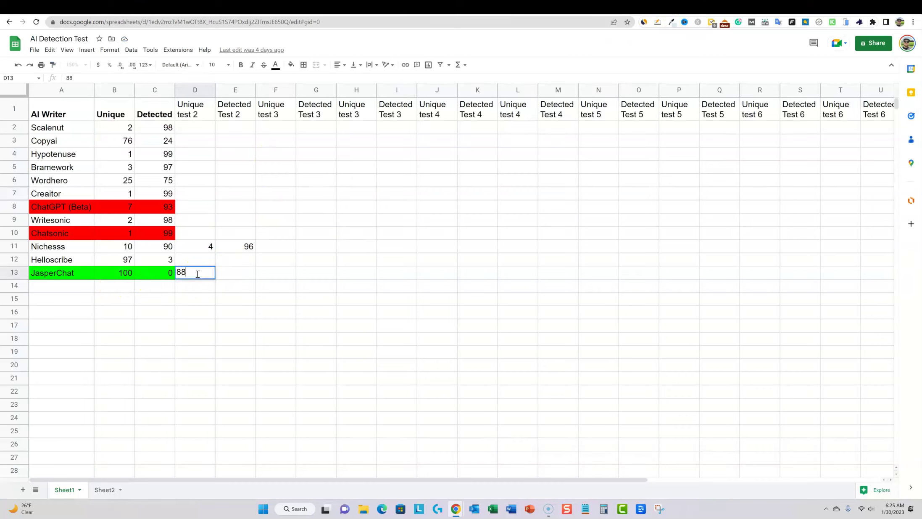
text(8)
key(Tab)
text(12)
click(385, 263)
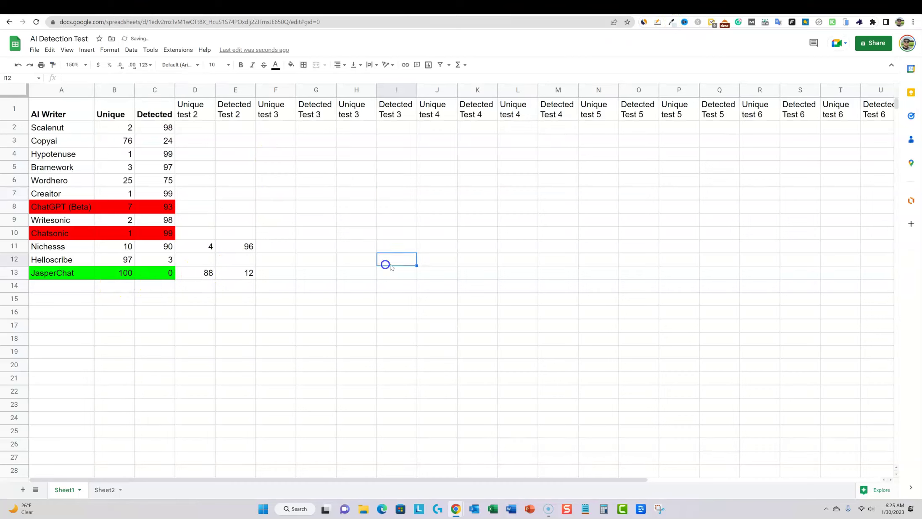
click(251, 6)
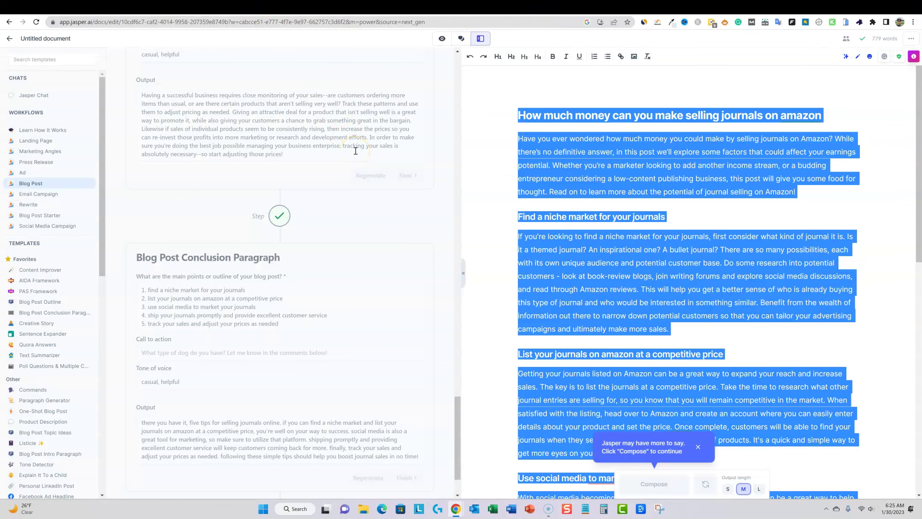
- Accept Grammarly's fix to capitalise 'amazon' to 'Amazon' in the article heading
scroll(475, 233, down, 1)
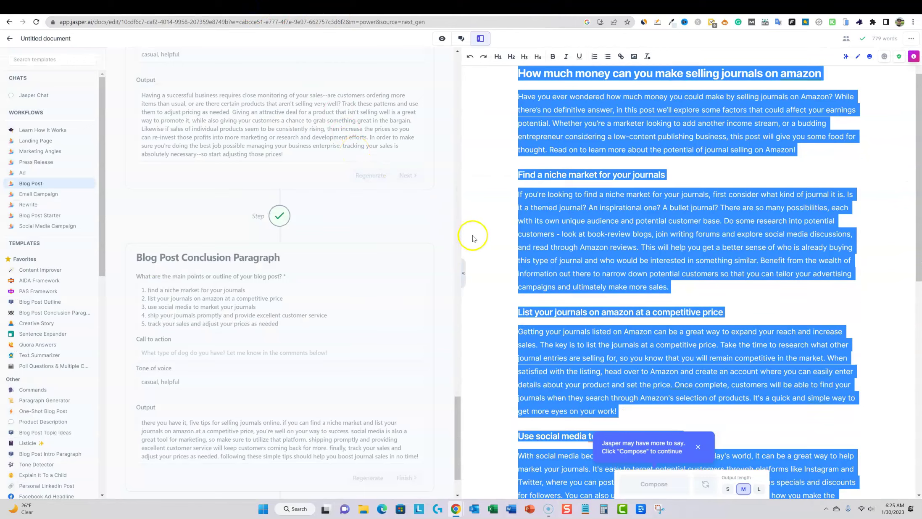
scroll(477, 234, up, 1)
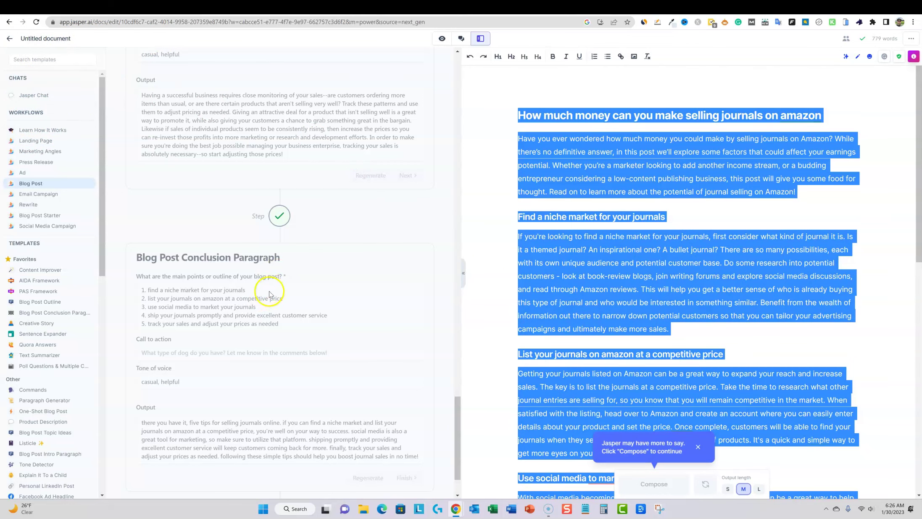
click(801, 115)
mouse_move(800, 114)
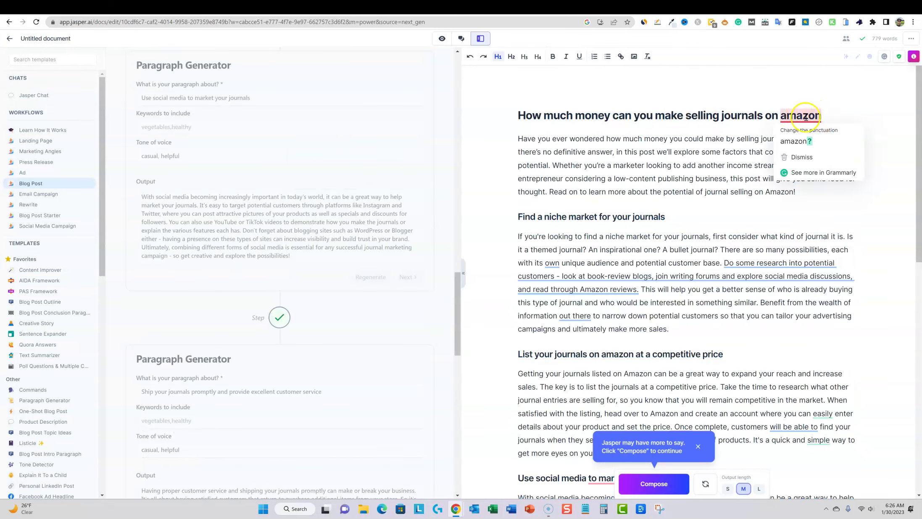
click(795, 143)
- Rename the untitled document to the pasted heading 'How much money can you make selling journals on Amazon'
click(57, 39)
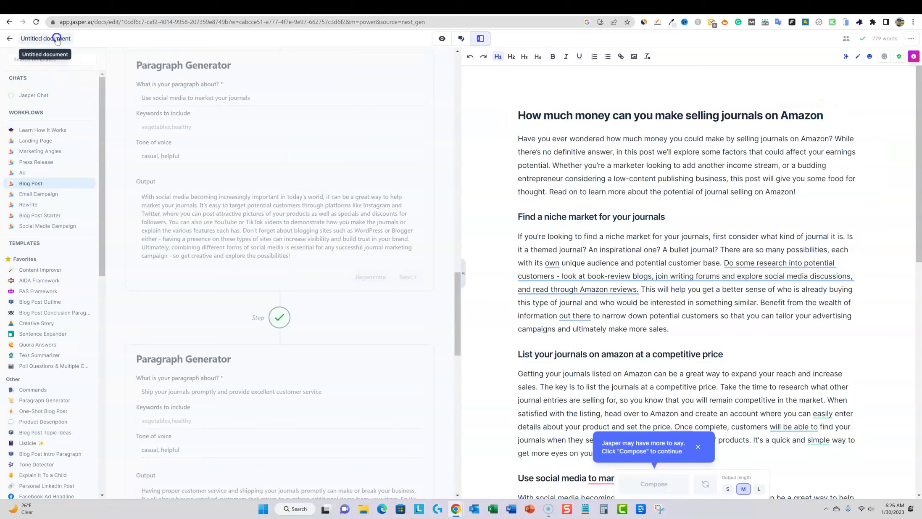
text(How much money can you make selling journals on Amazon)
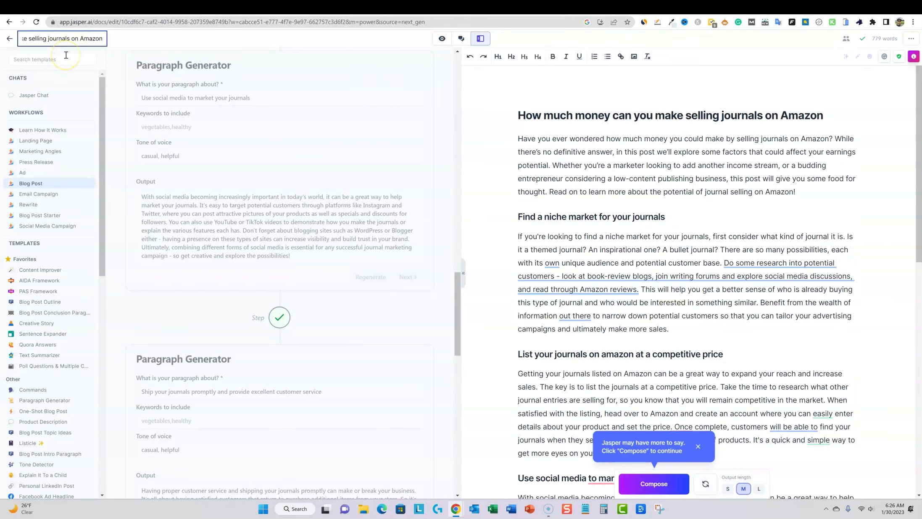
key(Return)
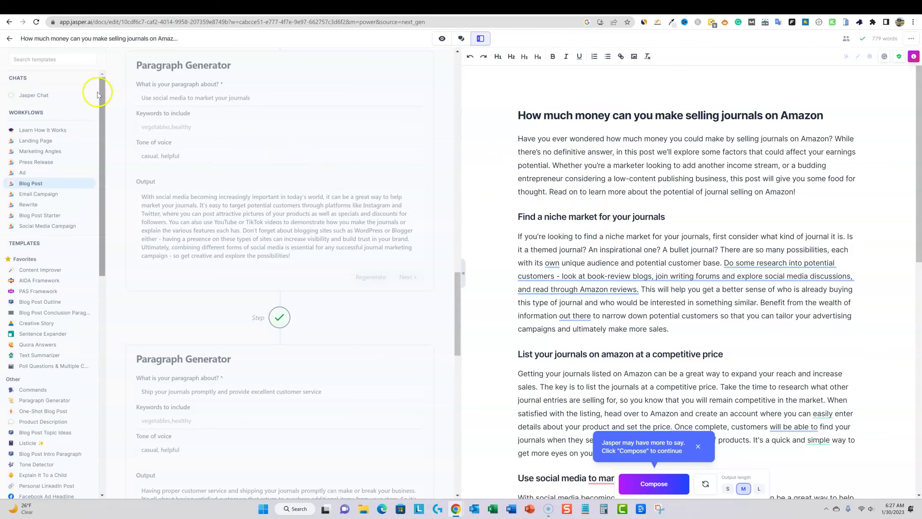
- Open the Blog Post Topic Ideas template from the Blog-filtered template library
click(9, 38)
click(44, 127)
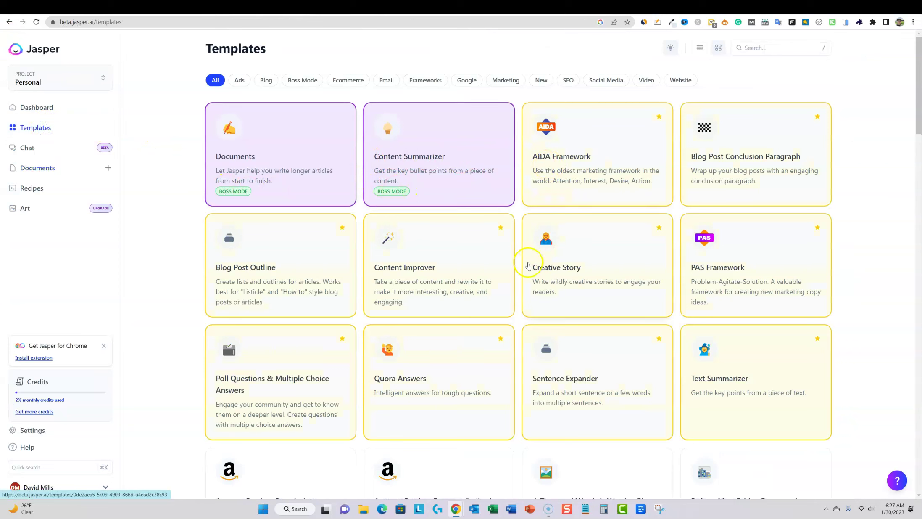
click(267, 83)
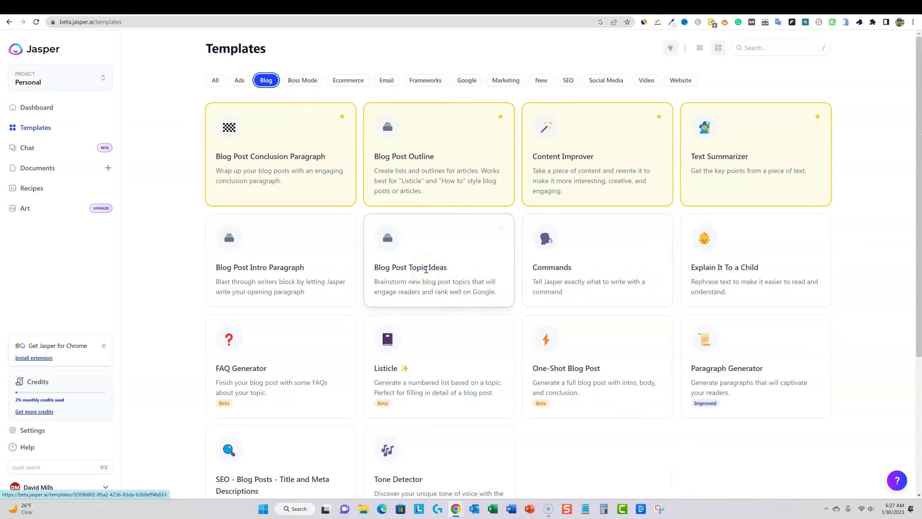
click(426, 269)
- Fill in company Realistic Pay, a website description and example 'how to make money on youtube in 2023'; raise outputs
click(155, 95)
text(Realistic Pay)
key(Tab)
text(A webise)
key(BackSpace)
key(BackSpace)
key(BackSpace)
key(BackSpace)
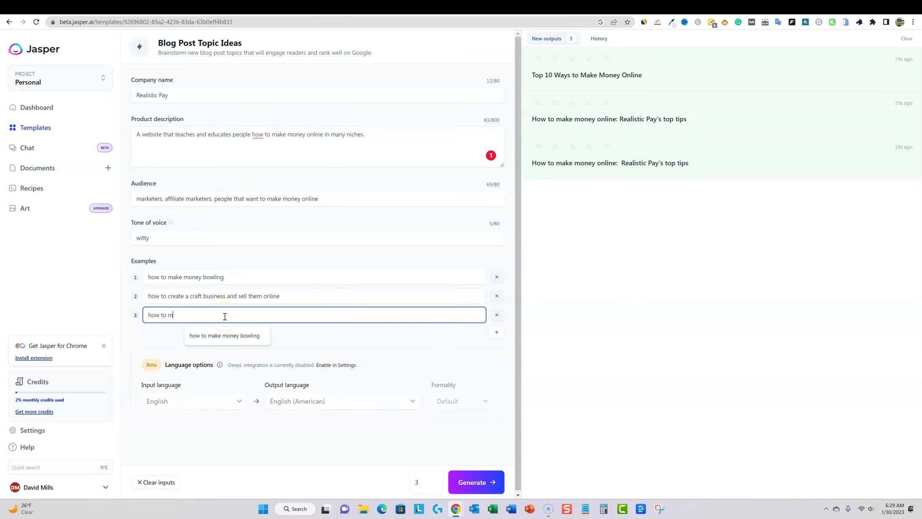
text(money)
text(on youtube in 2023)
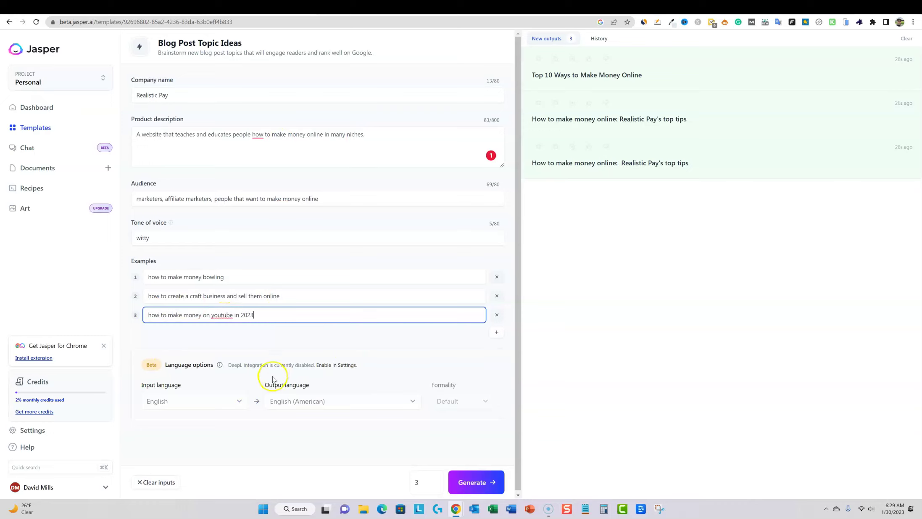
click(190, 351)
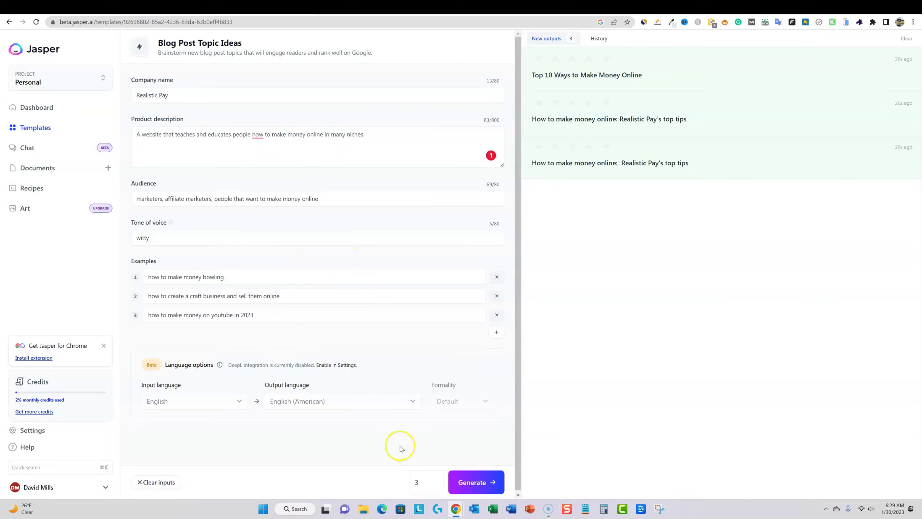
scroll(424, 474, down, 1)
click(434, 480)
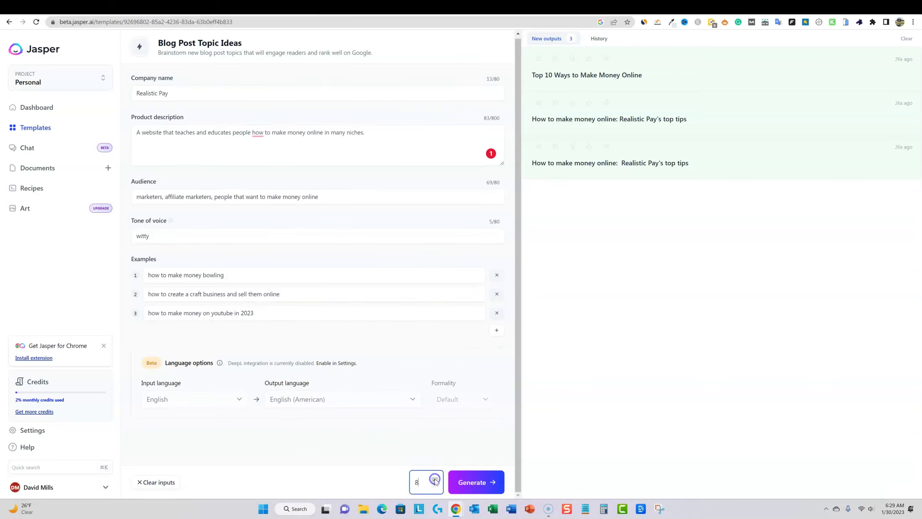
- Generate a new batch of Realistic Pay blog post topic ideas and review them
click(475, 481)
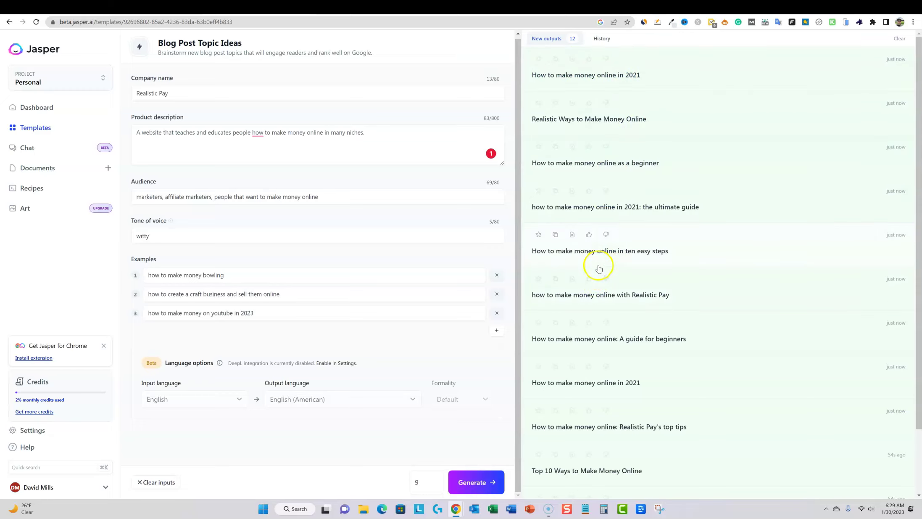
scroll(607, 269, down, 2)
scroll(644, 303, up, 2)
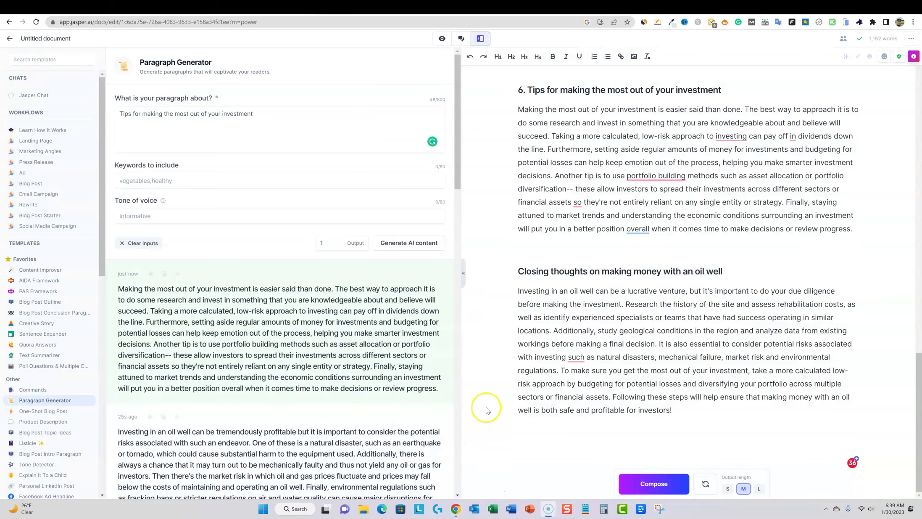
scroll(584, 364, up, 5)
scroll(584, 365, up, 10)
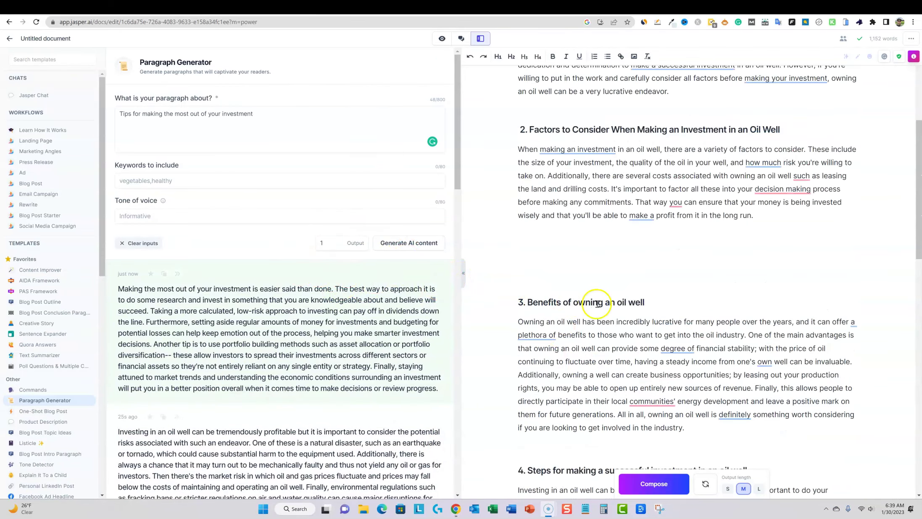
scroll(597, 305, up, 5)
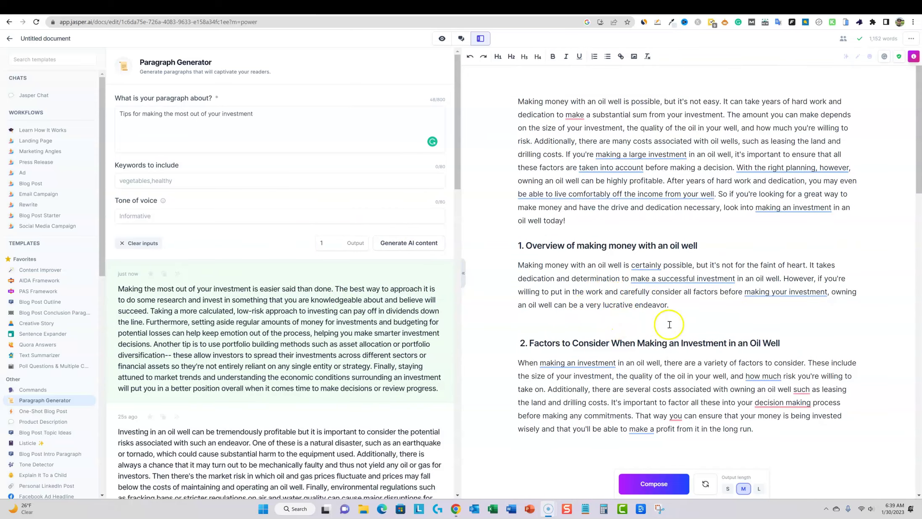
scroll(673, 327, down, 15)
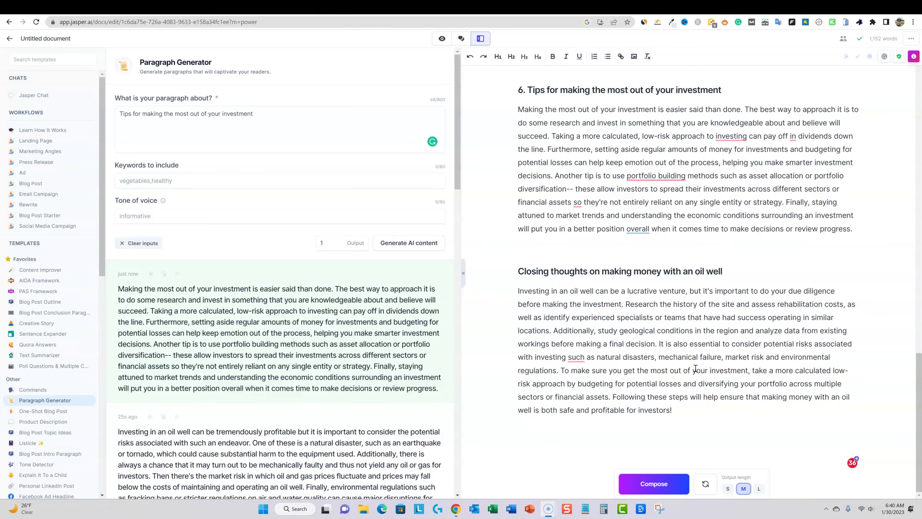
scroll(652, 338, up, 10)
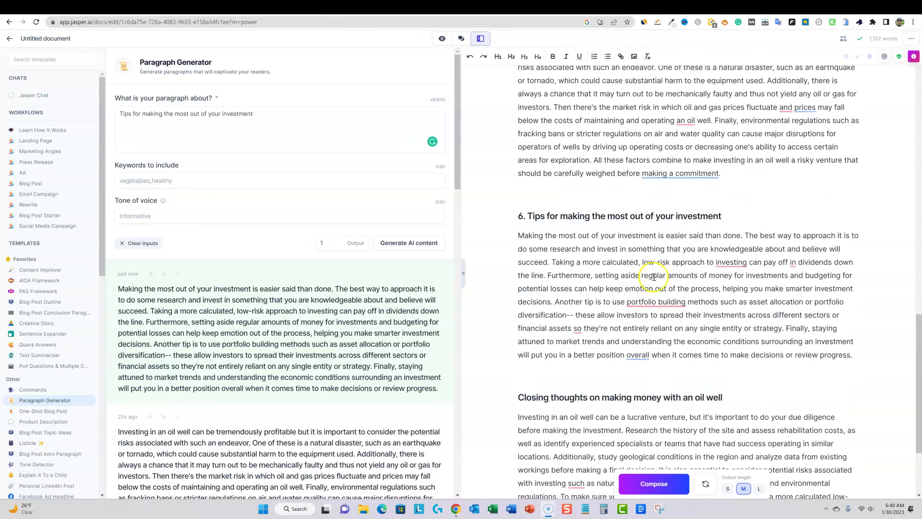
scroll(608, 284, up, 15)
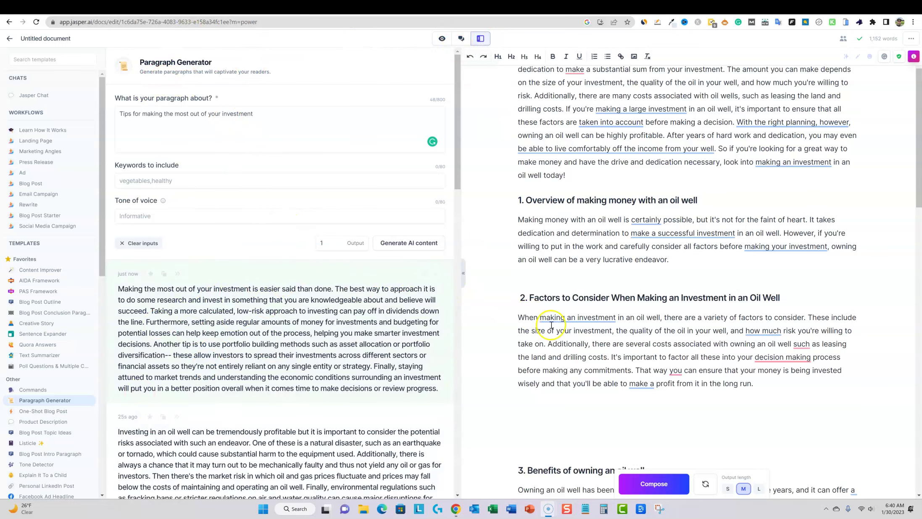
scroll(588, 346, up, 1)
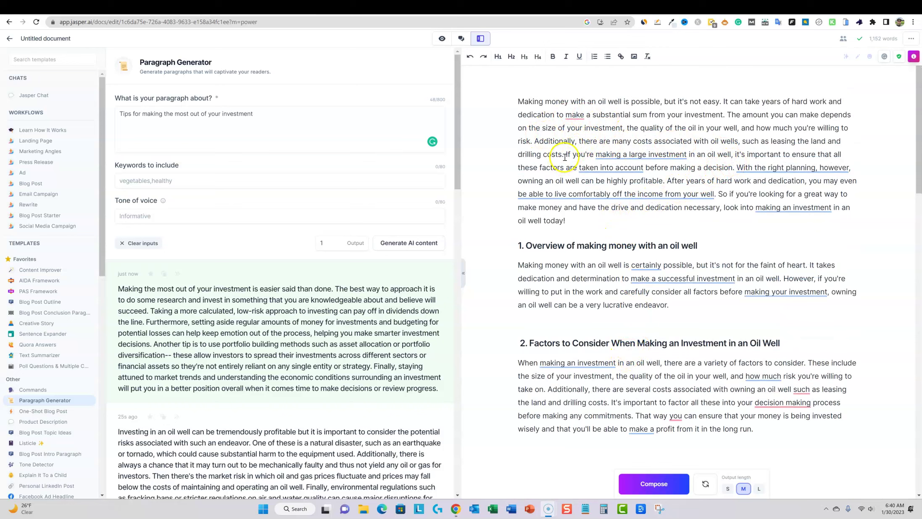
- Split section 2 of the oil-well article into two paragraphs and remove blank lines above section 3
click(738, 168)
scroll(717, 231, down, 4)
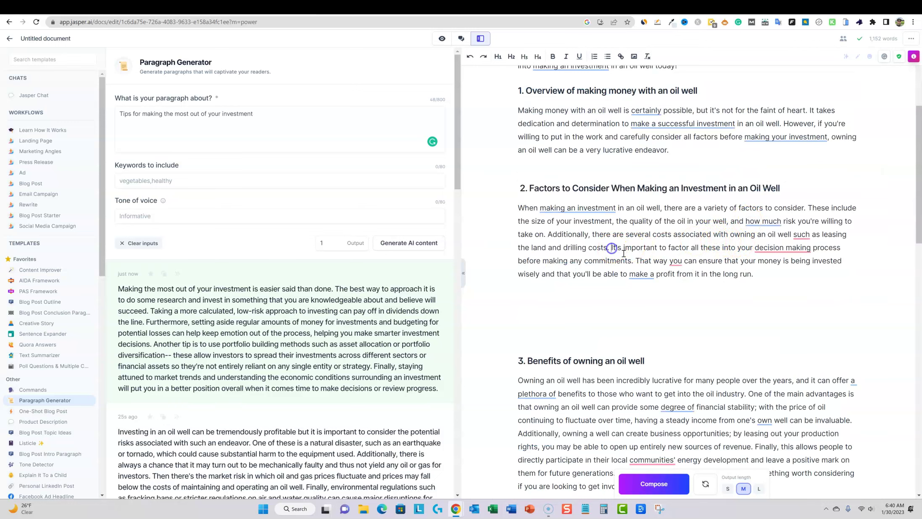
key(Return)
scroll(647, 310, down, 3)
click(564, 194)
key(BackSpace)
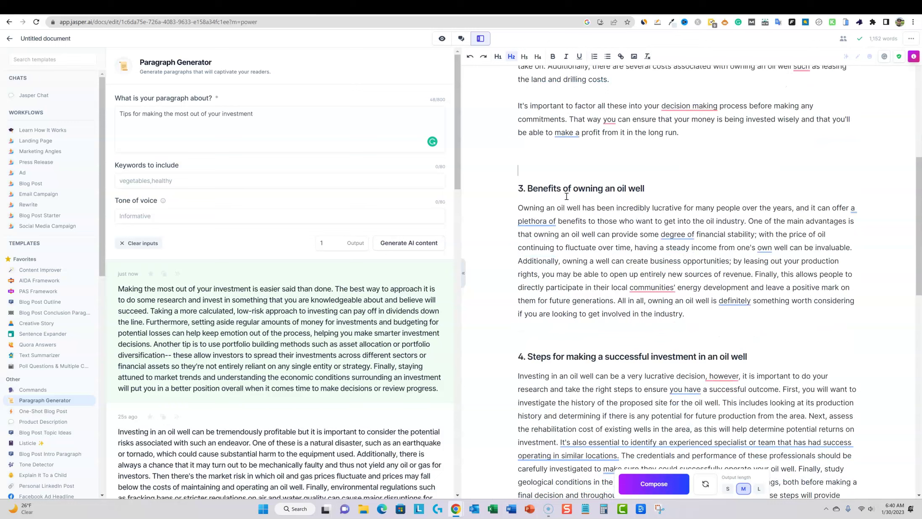
key(BackSpace)
scroll(667, 320, down, 3)
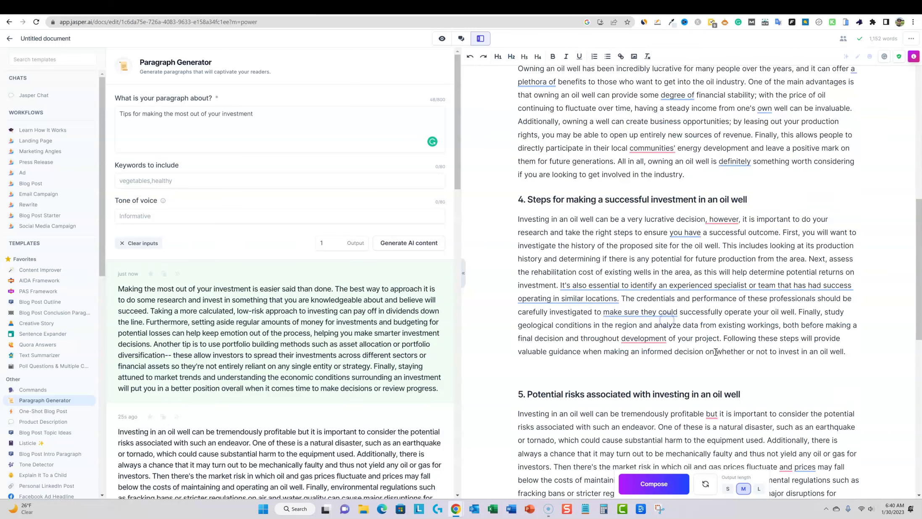
- Split sections 4 and 5 into two paragraphs each, deleting the blank line above heading 5
click(560, 285)
key(Return)
key(Return)
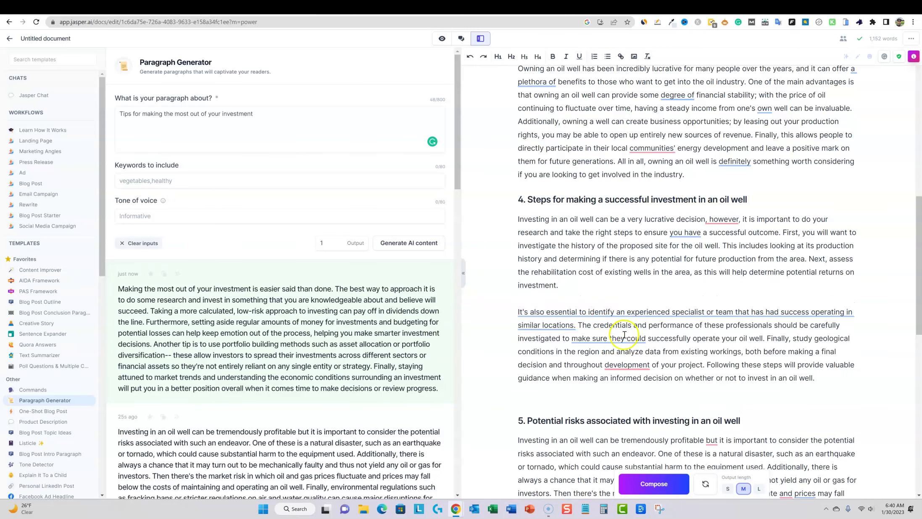
scroll(584, 370, down, 1)
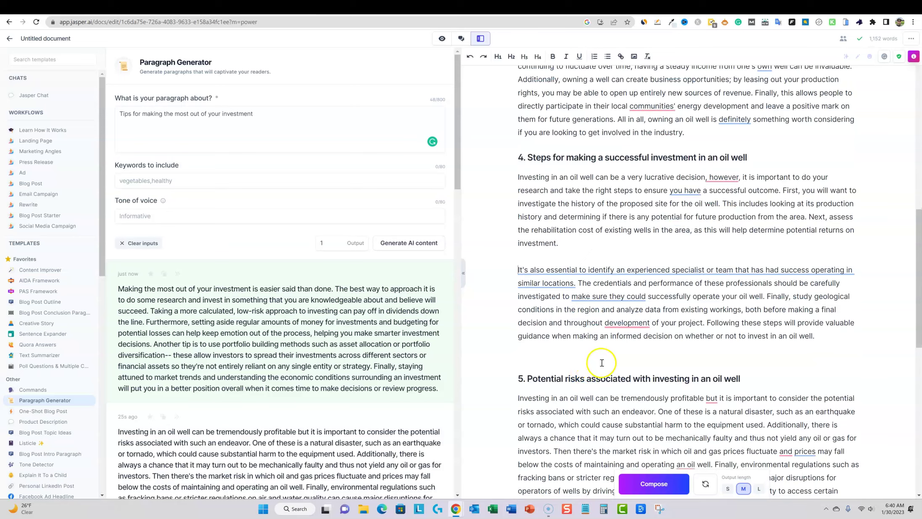
scroll(602, 362, down, 1)
click(557, 315)
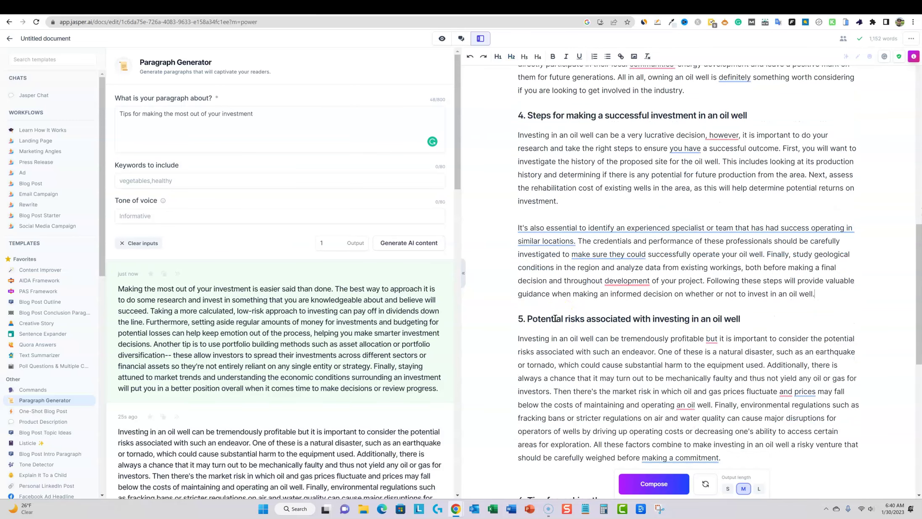
key(BackSpace)
scroll(712, 384, down, 1)
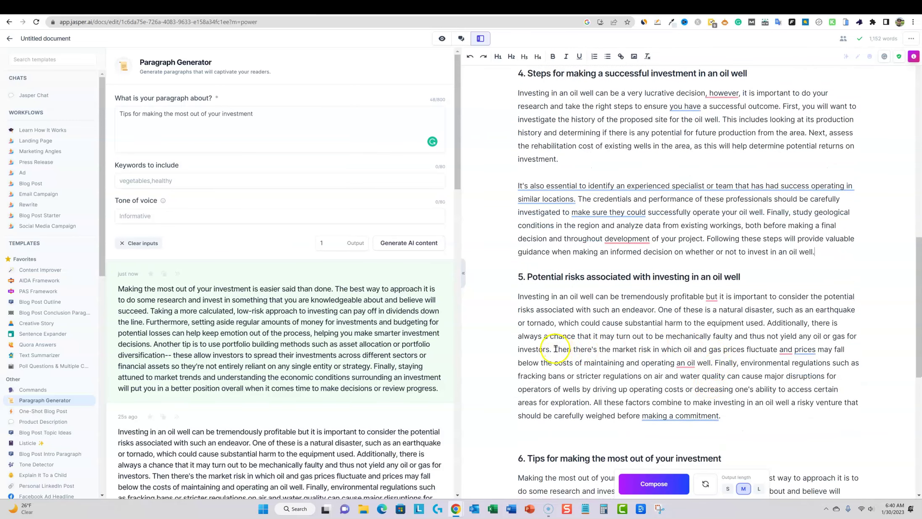
key(Return)
- Break section 6 before 'Furthermore', split the closing thoughts into two paragraphs, and select them
key(Return)
scroll(735, 188, down, 4)
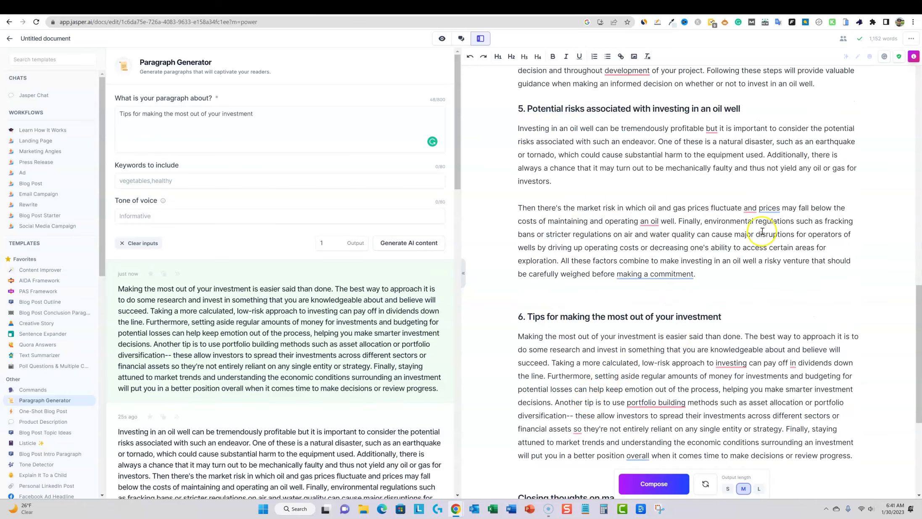
mouse_move(693, 274)
click(548, 375)
key(Return)
scroll(715, 336, down, 4)
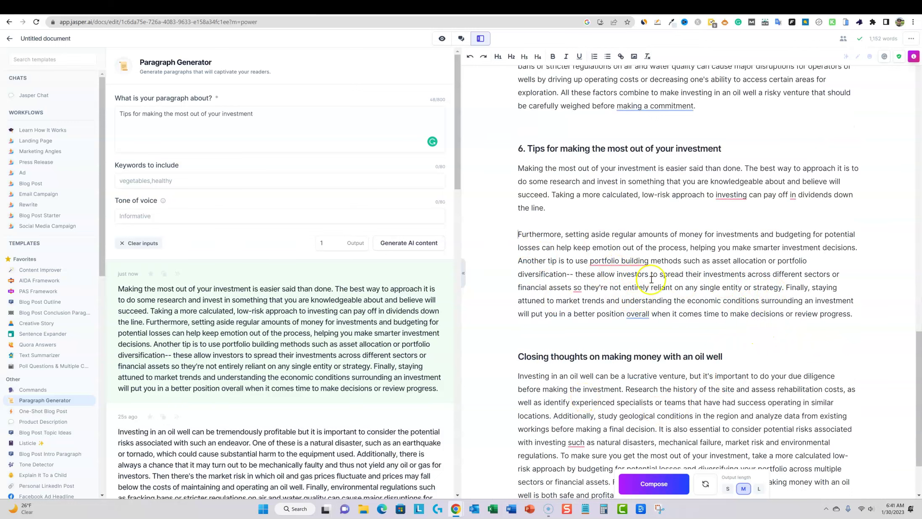
scroll(702, 294, down, 2)
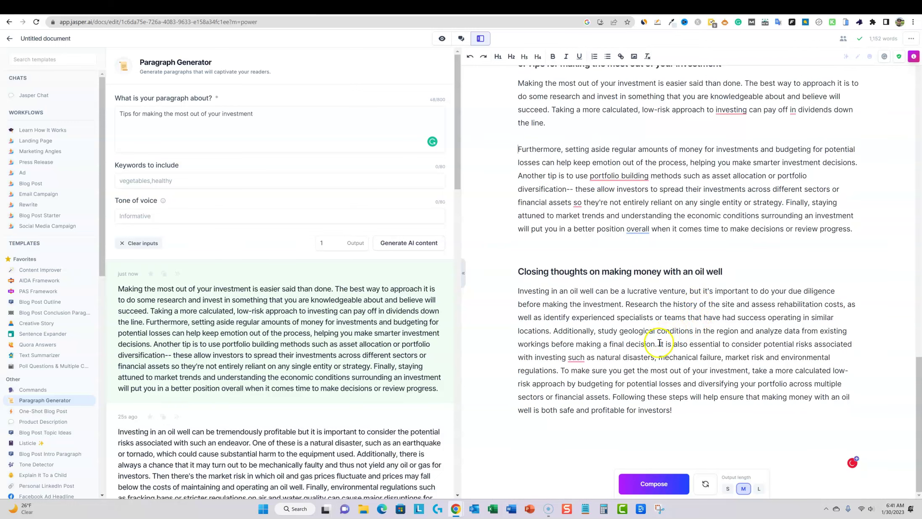
click(658, 343)
key(Return)
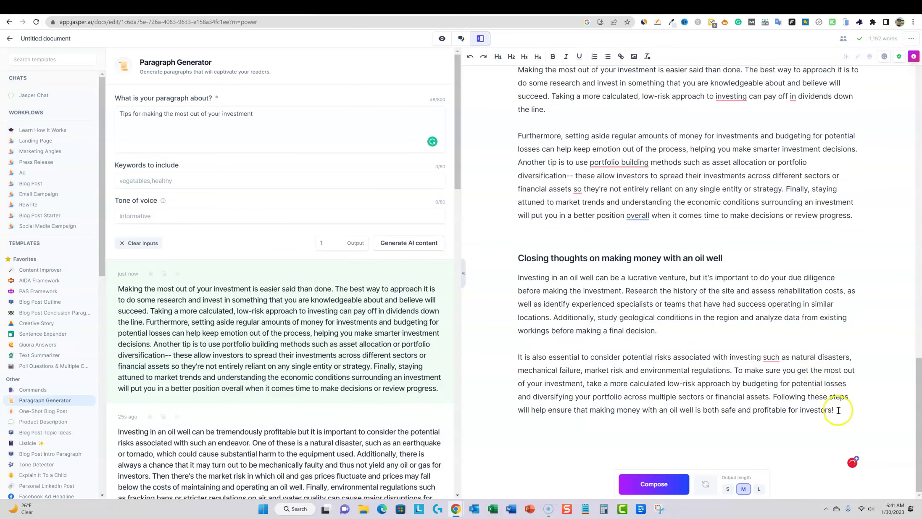
drag(834, 410, 509, 107)
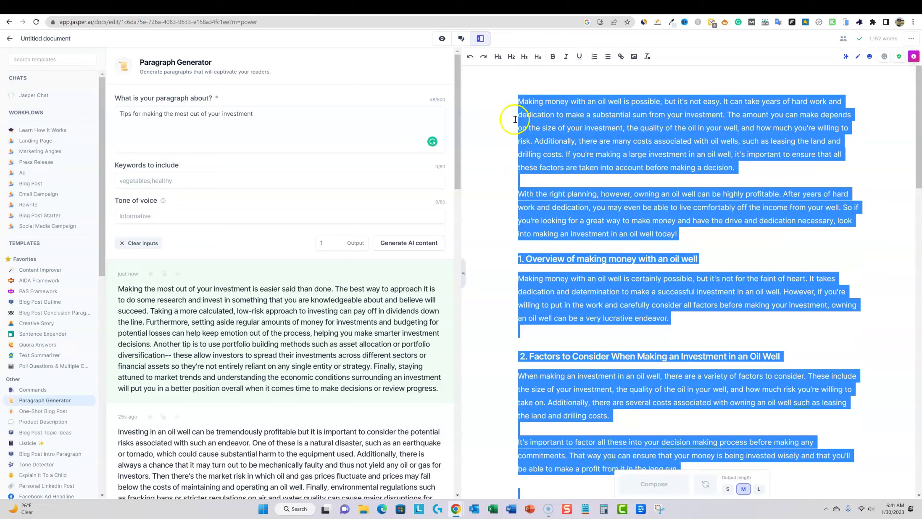
- Run a new Originality.AI scan on the pasted oil-well article, which scores 32% Original and 68% AI
click(424, 7)
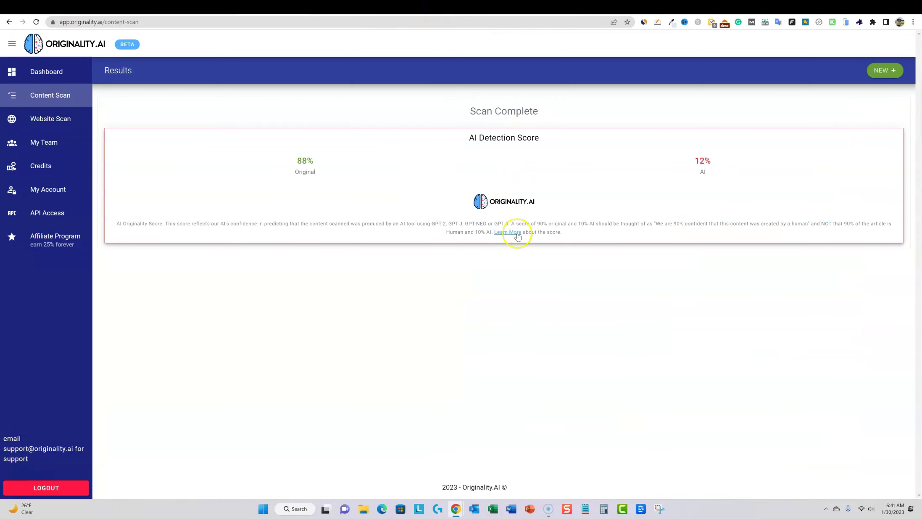
click(884, 70)
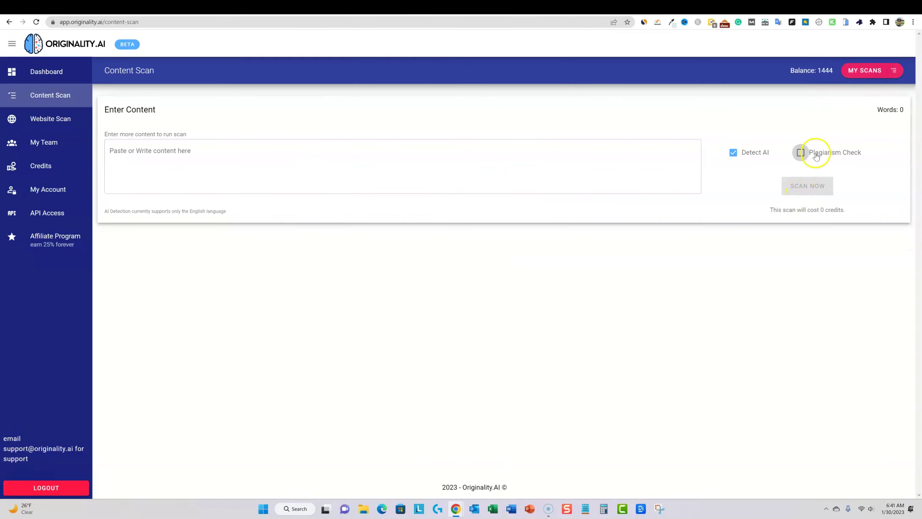
click(534, 161)
key(ctrl+v)
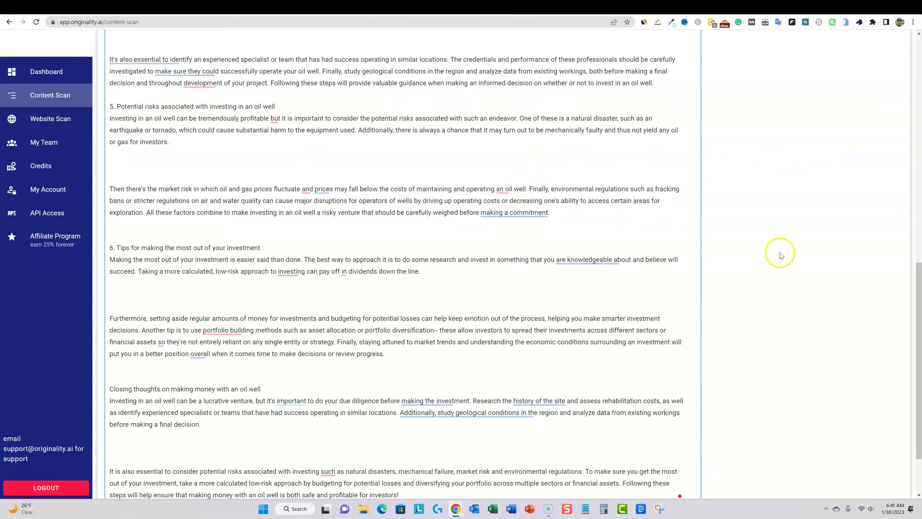
scroll(780, 255, down, 3)
click(131, 451)
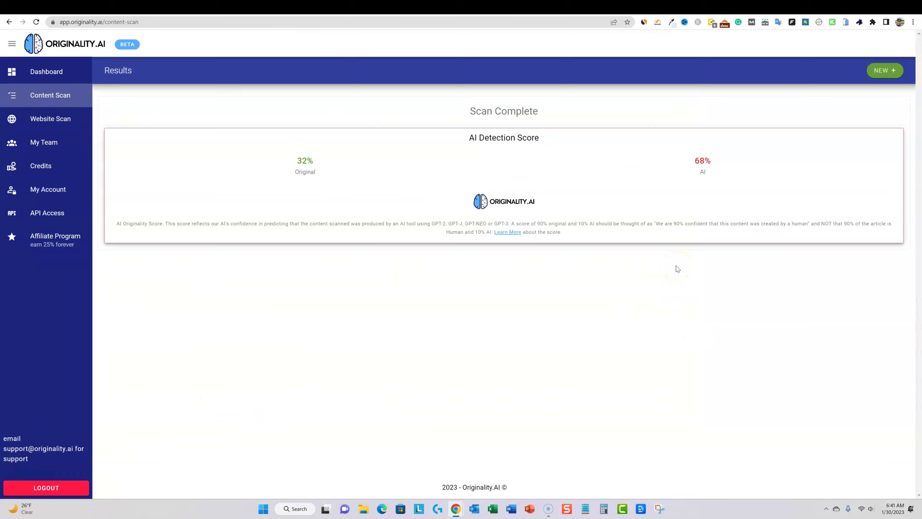
- Log JasperChat's test-3 scores in the AI Detection Test sheet: 32 in F13 and 68 in G13
click(155, 8)
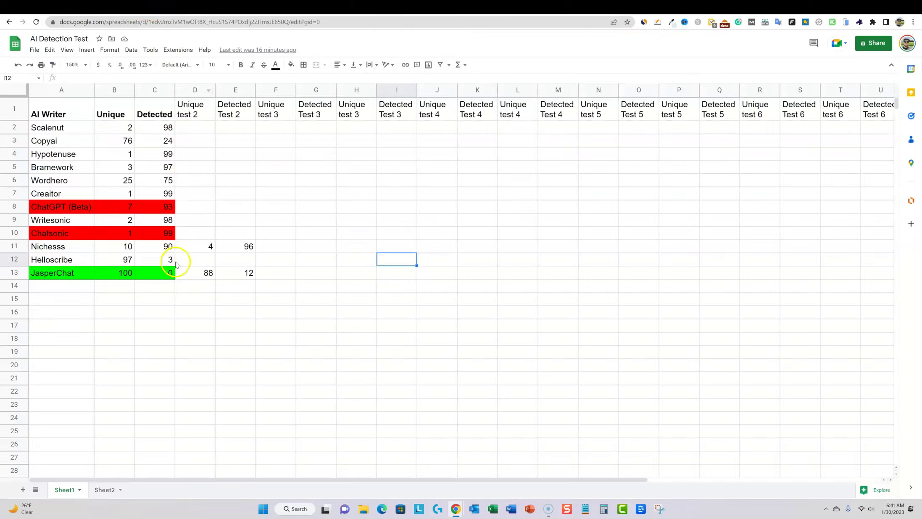
click(277, 276)
text(32)
click(454, 13)
click(155, 8)
click(314, 274)
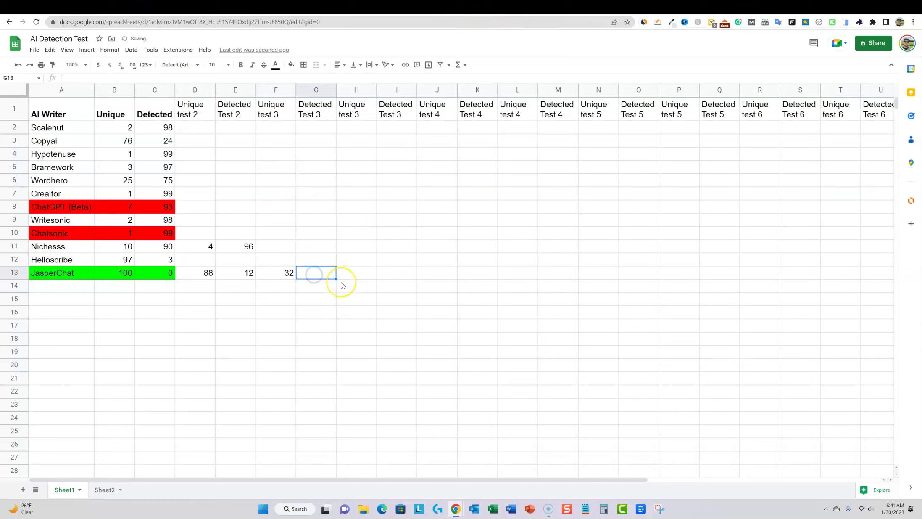
text(68)
click(375, 291)
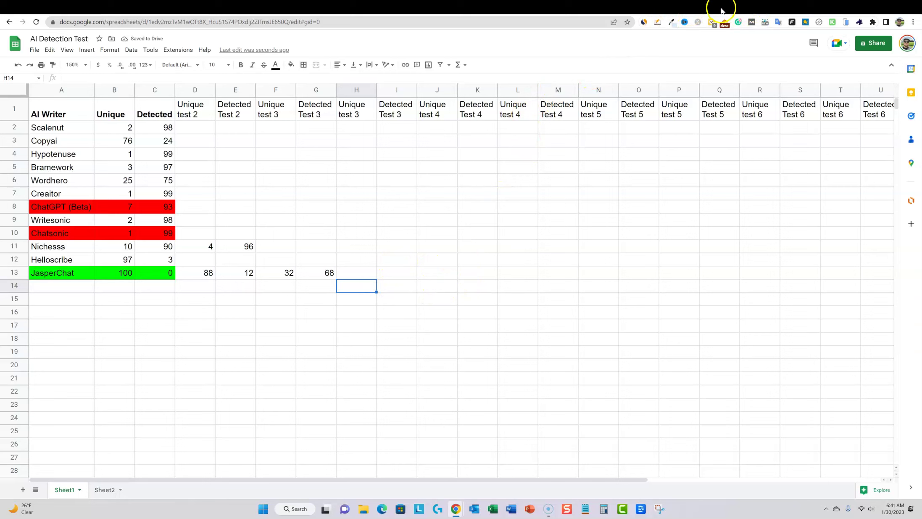
click(266, 7)
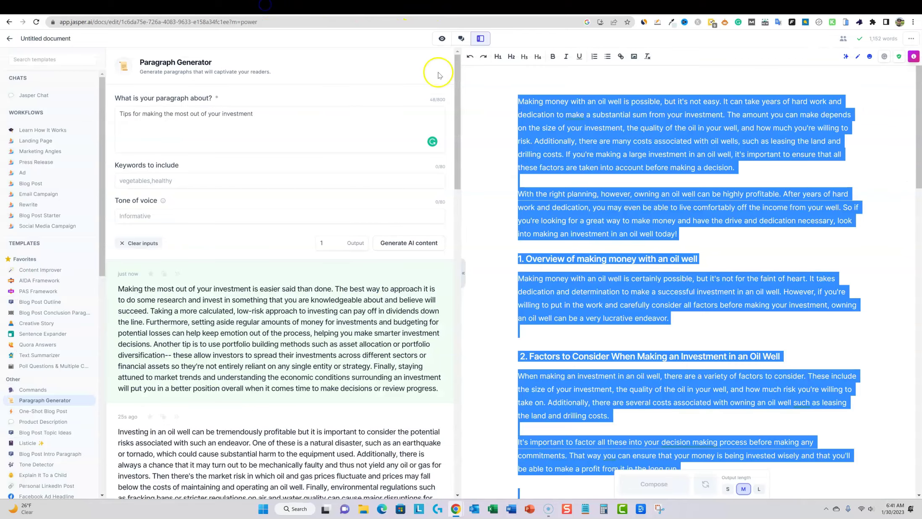
- Copy the keyword query 'how much money can you make from an oil well' from Ahrefs
click(265, 114)
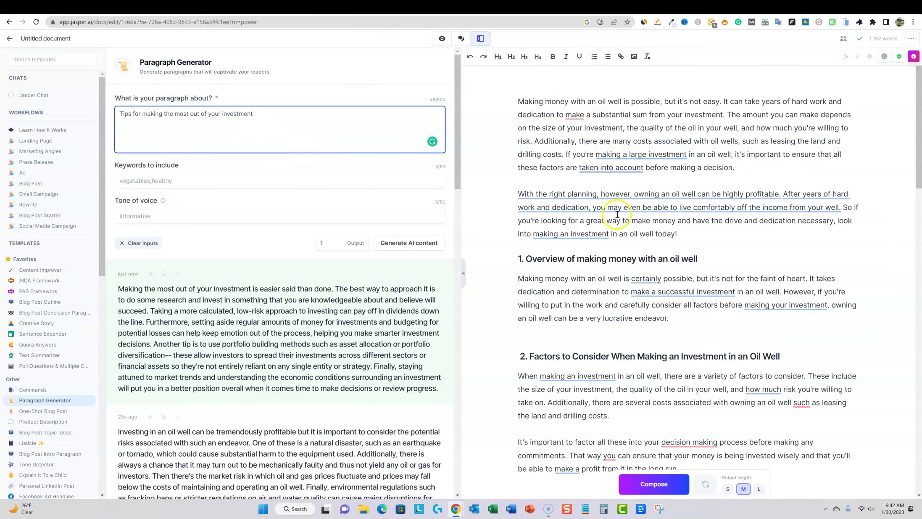
key(ctrl+Tab)
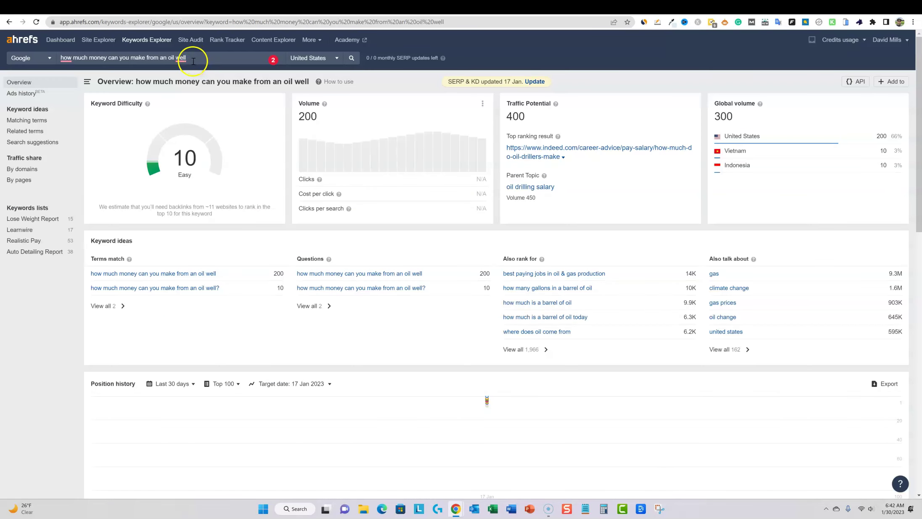
triple_click(189, 59)
key(ctrl+c)
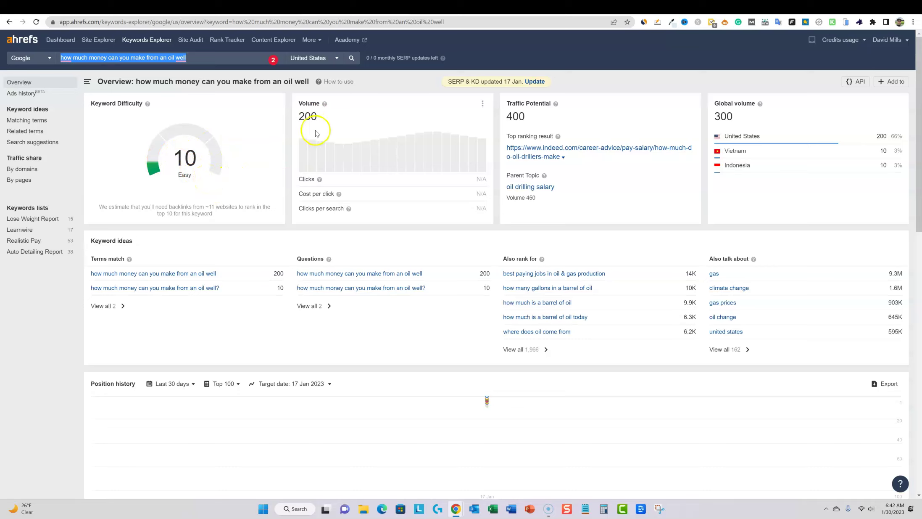
click(247, 8)
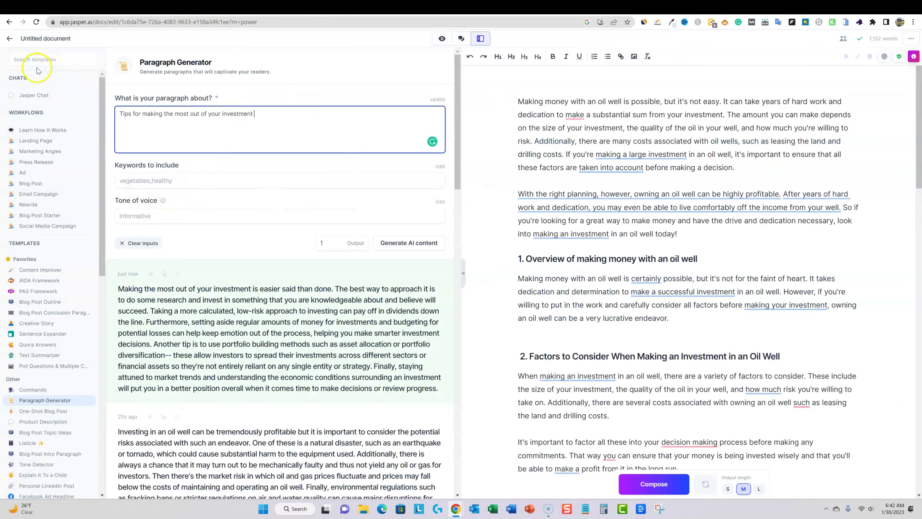
- Rename the untitled Jasper document to the pasted keyword and return to the Documents list
click(54, 39)
key(ctrl+v)
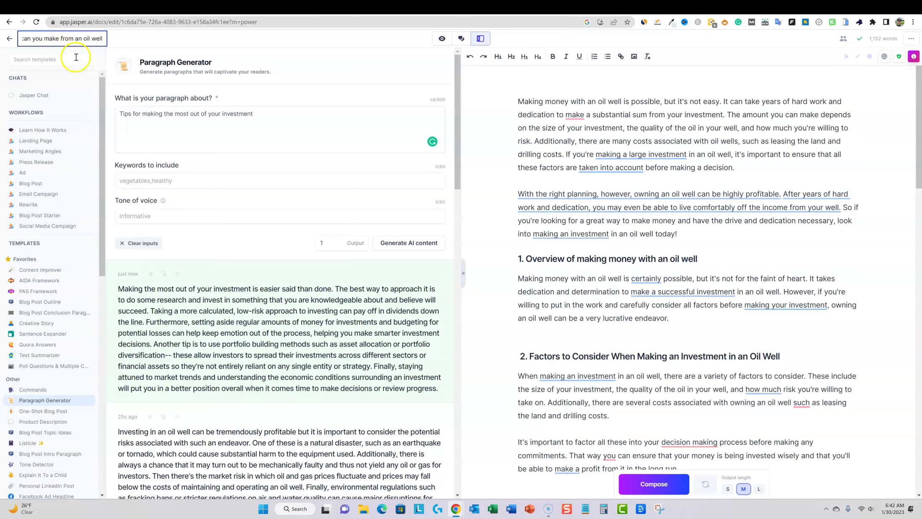
key(Return)
click(9, 39)
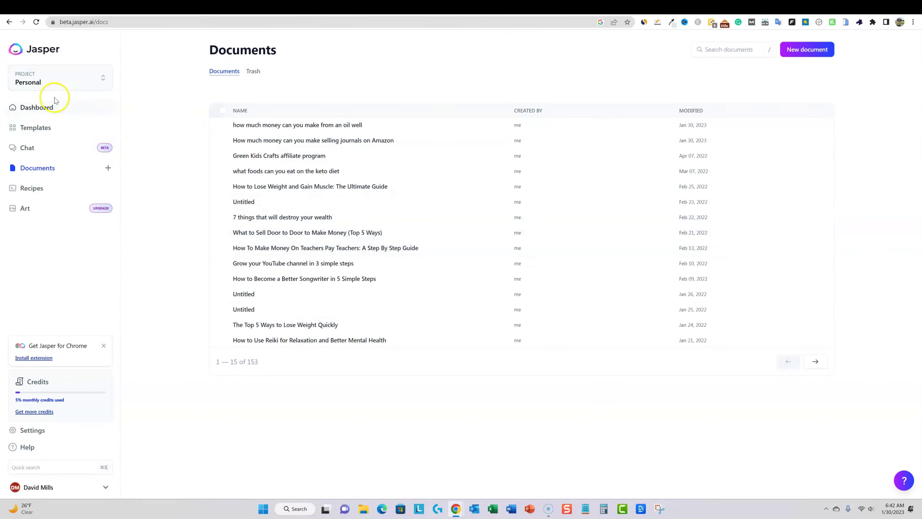
- Ask Jasper Chat to write a blog post about the pasted oil-well keyword
click(36, 150)
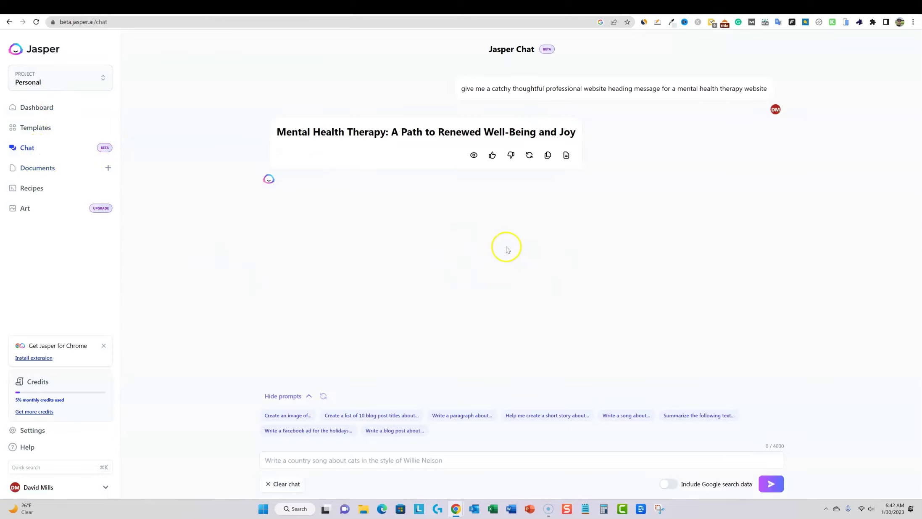
click(366, 462)
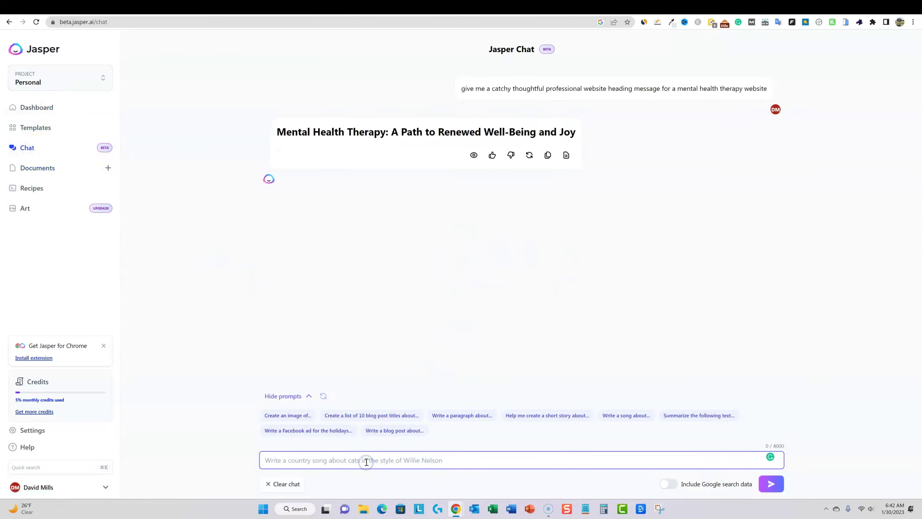
text(wr)
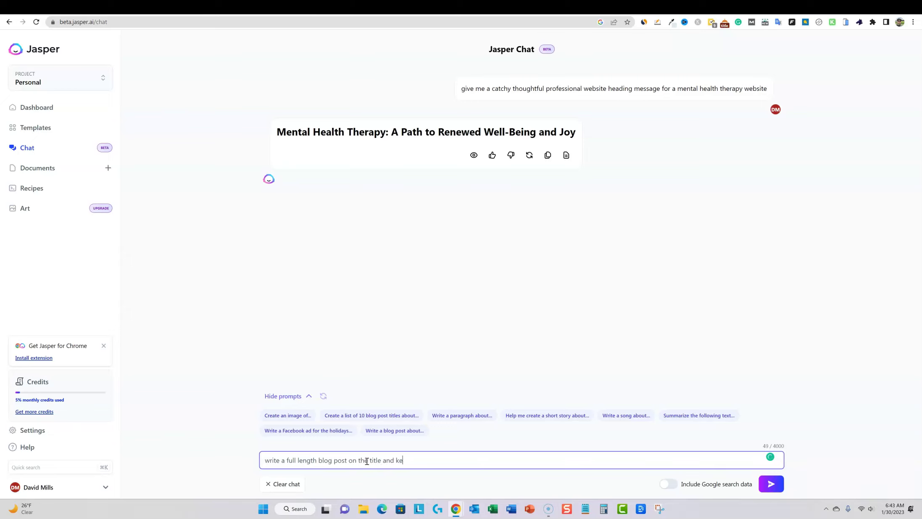
key(ctrl+v)
key(Return)
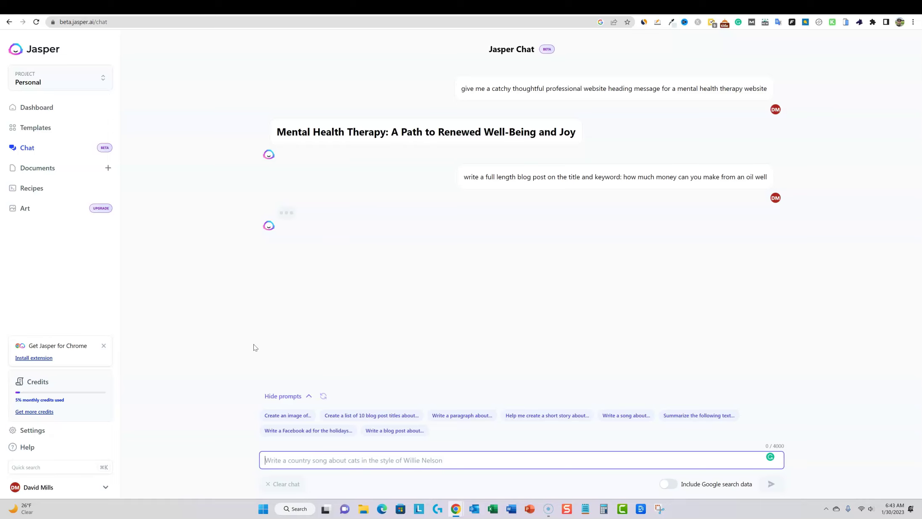
- Confirm the reply is 438 words with Word Counter Plus, then copy the whole post
drag(363, 327, 270, 227)
right_click(325, 252)
click(359, 362)
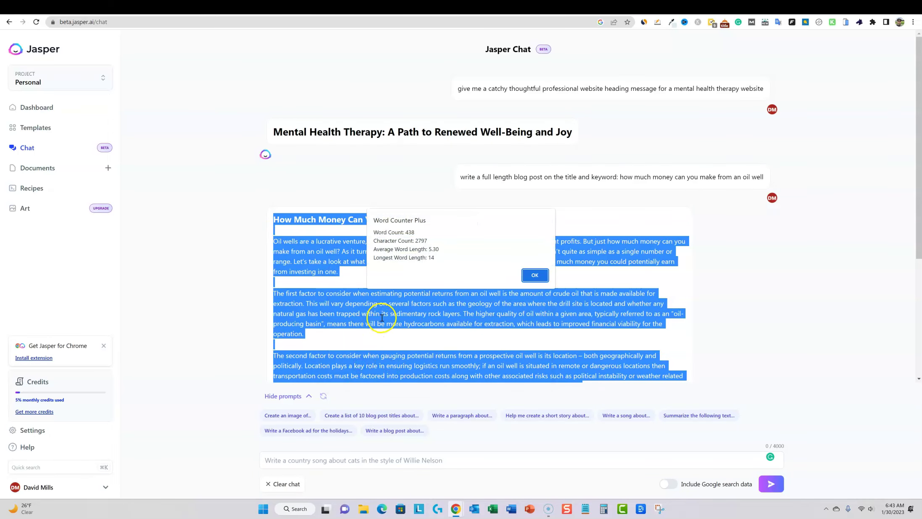
click(381, 319)
scroll(575, 319, down, 3)
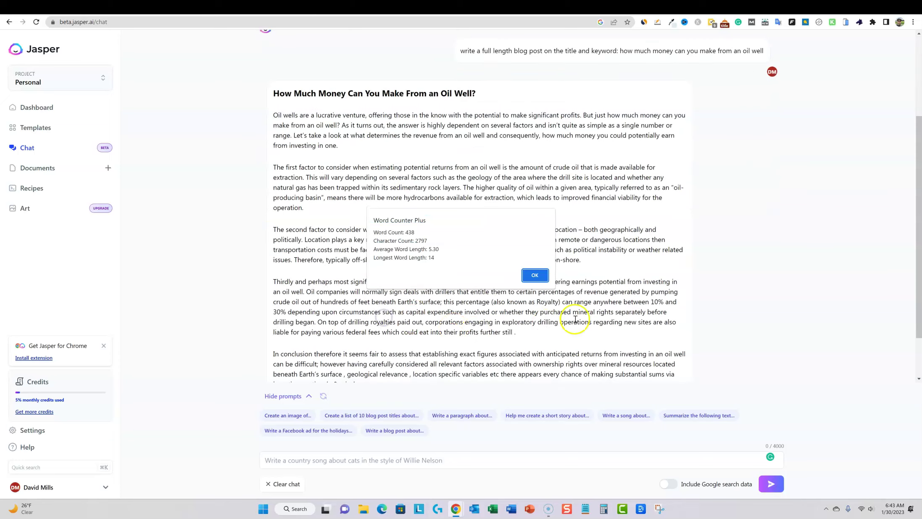
click(534, 274)
scroll(497, 362, down, 2)
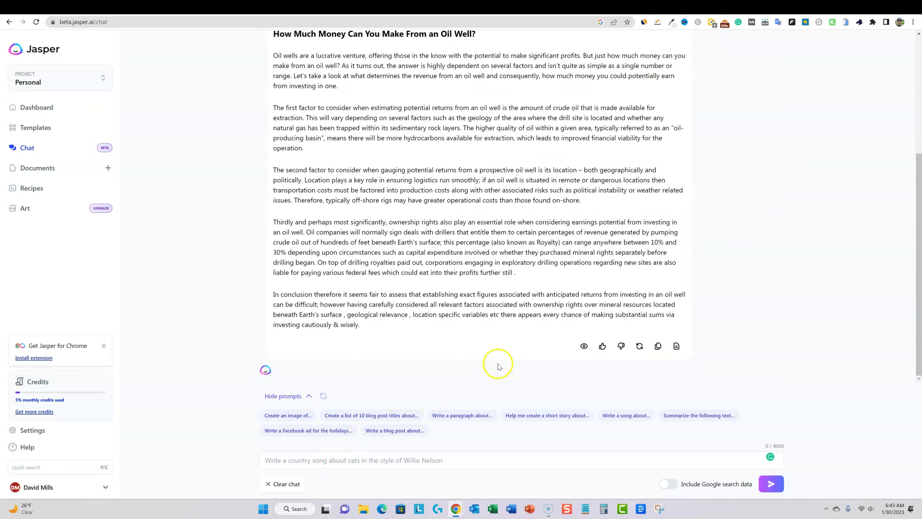
click(658, 346)
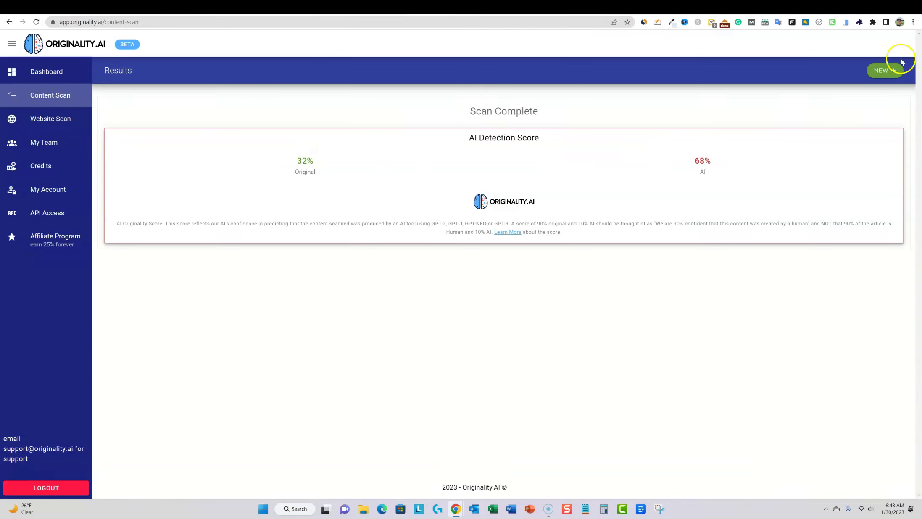
- Scan the pasted Jasper Chat oil-well post in Originality.AI, which scores 100% original and 0% AI
click(885, 70)
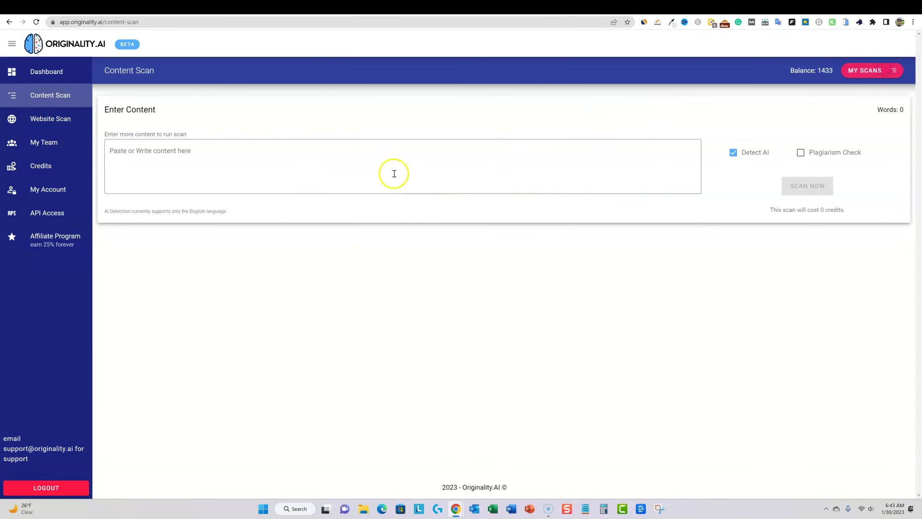
click(391, 173)
key(ctrl+v)
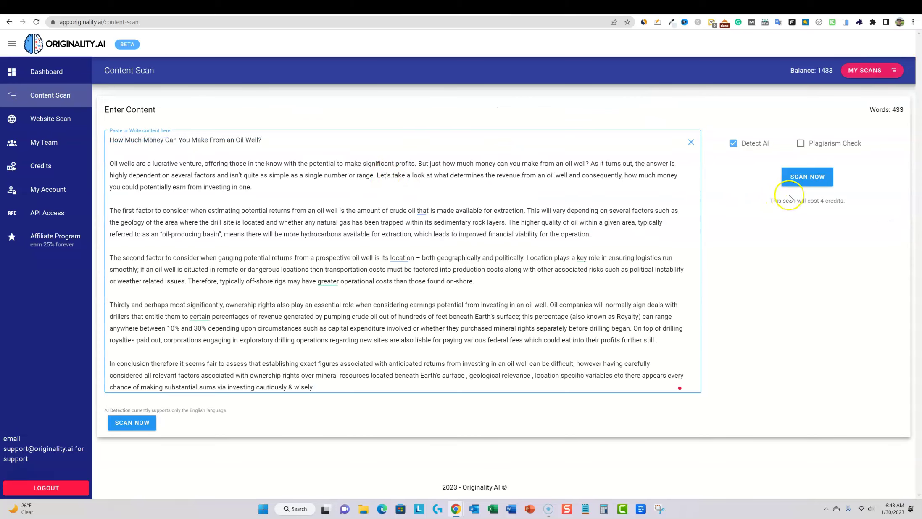
click(807, 177)
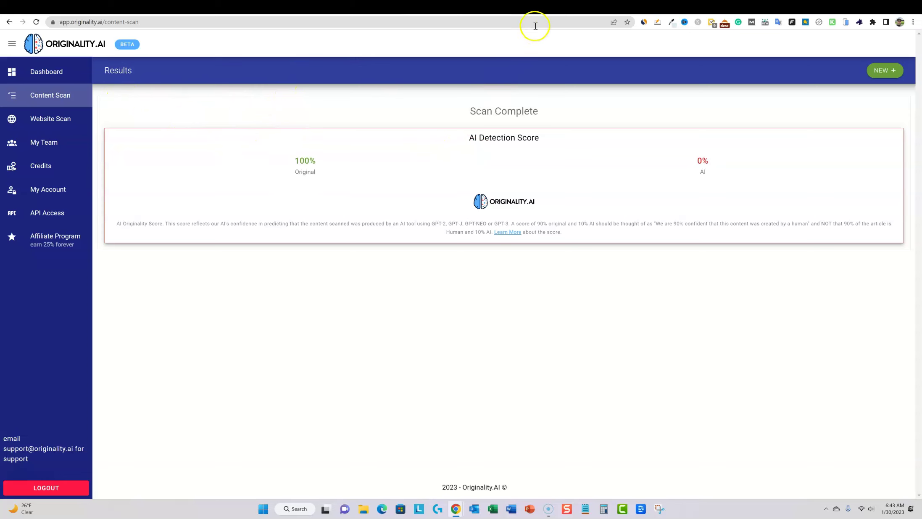
click(548, 9)
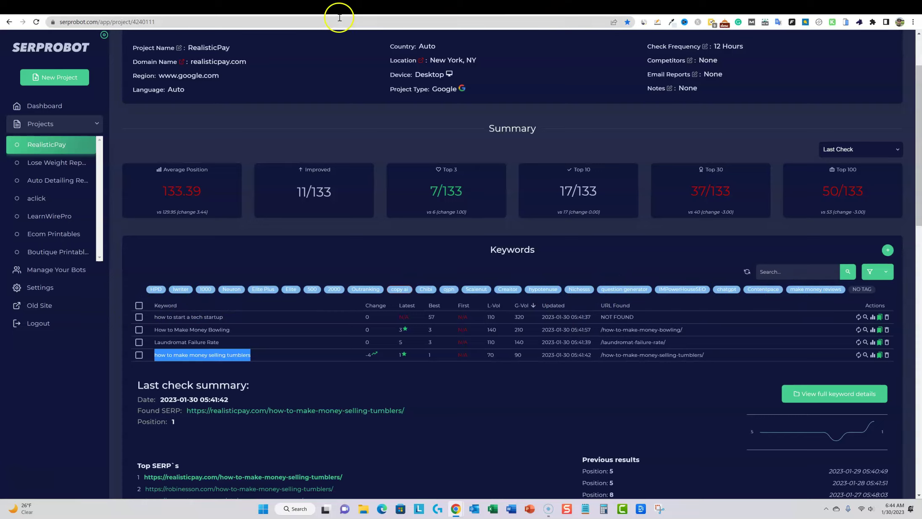
- Reread the oil-well blog post in Jasper Chat, then bring the AI Detection Test sheet forward
click(254, 9)
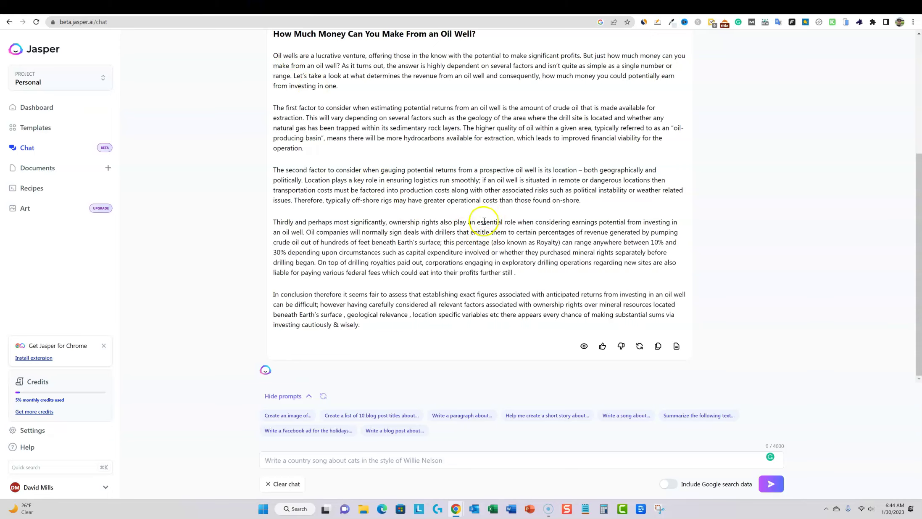
scroll(475, 218, up, 3)
scroll(470, 214, down, 4)
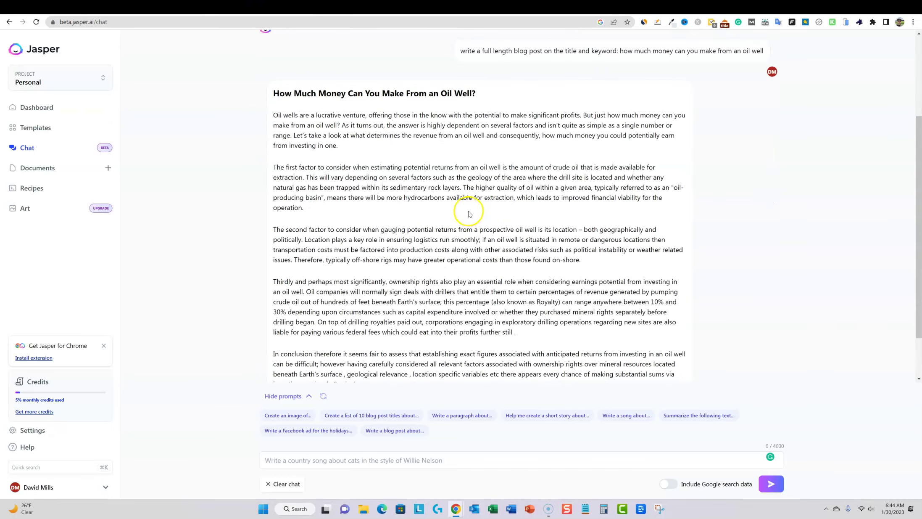
scroll(462, 206, down, 2)
scroll(463, 207, up, 1)
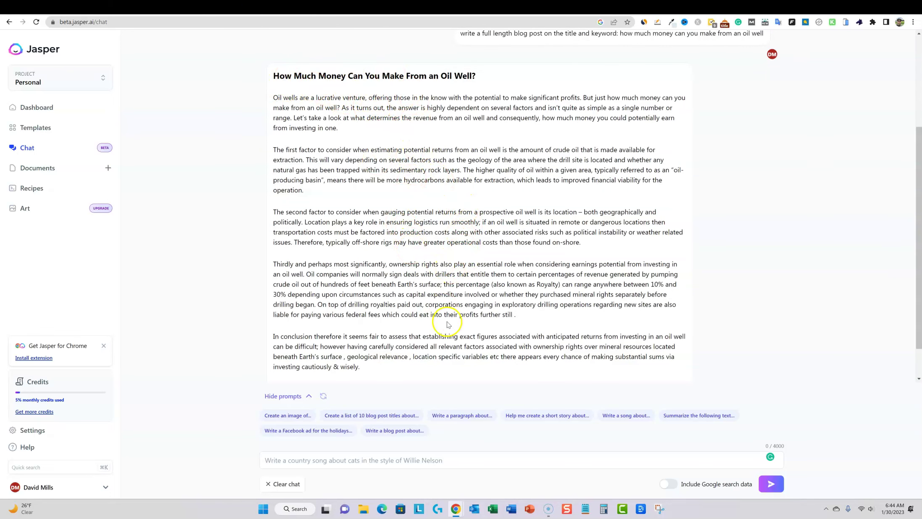
click(152, 6)
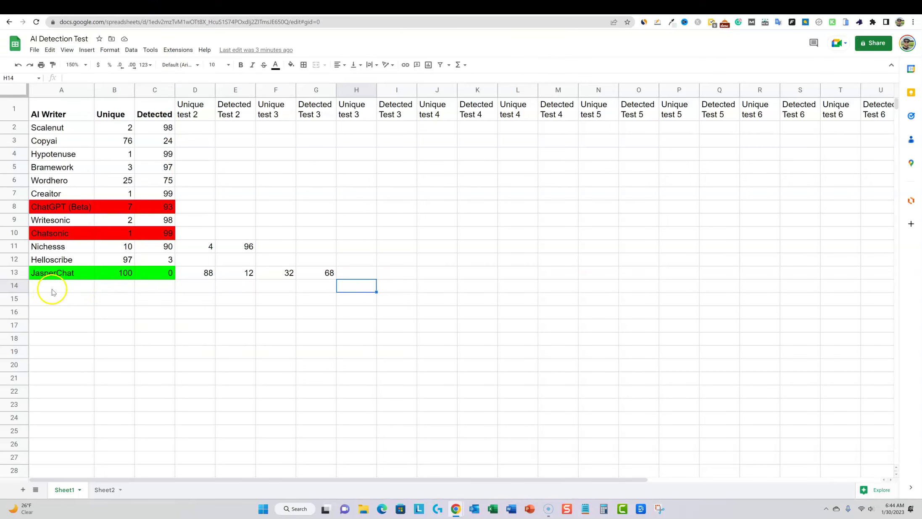
- Add a 'Japer' row in A14 and move the 88/12 and 32/68 scores into it
click(70, 287)
text(Japer)
key(Tab)
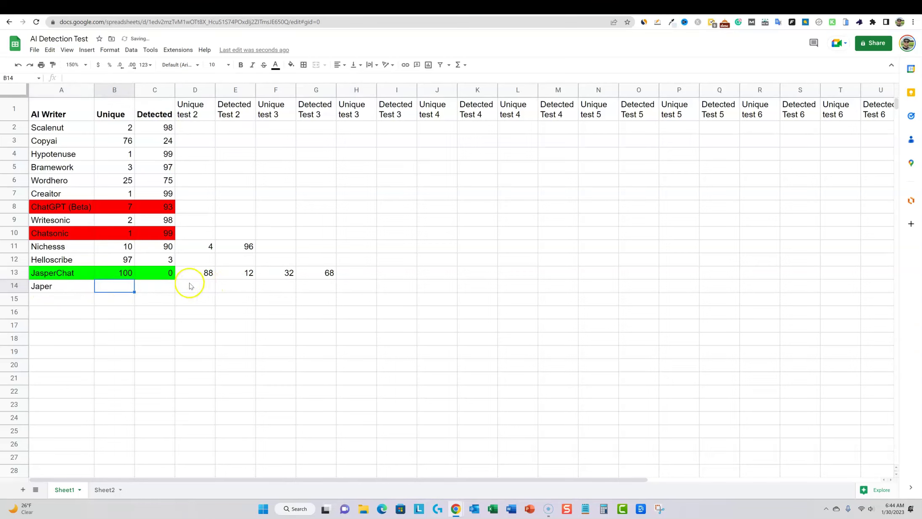
drag(198, 273, 128, 288)
drag(276, 273, 206, 286)
click(326, 299)
- Enter 100 unique and 0 detected as JasperChat's test 2 scores, then review both rows
click(197, 273)
right_click(196, 274)
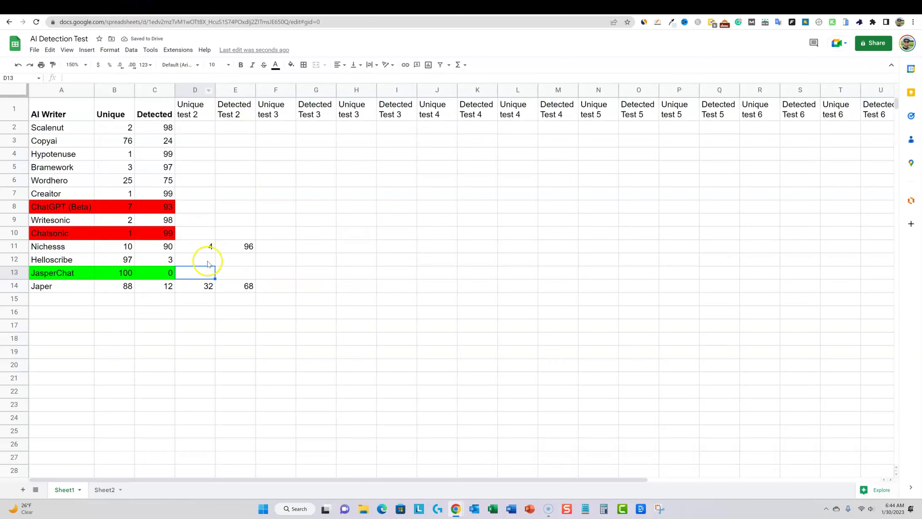
text(100)
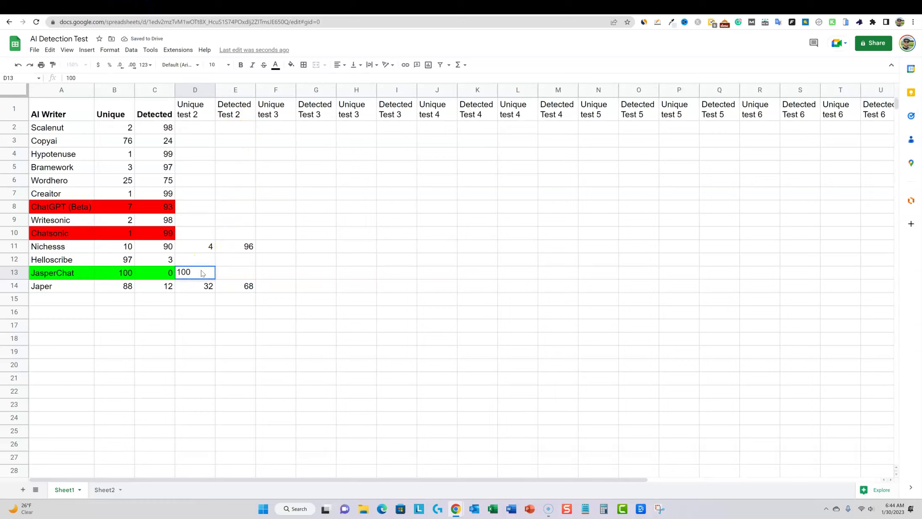
key(Tab)
text(0)
click(261, 313)
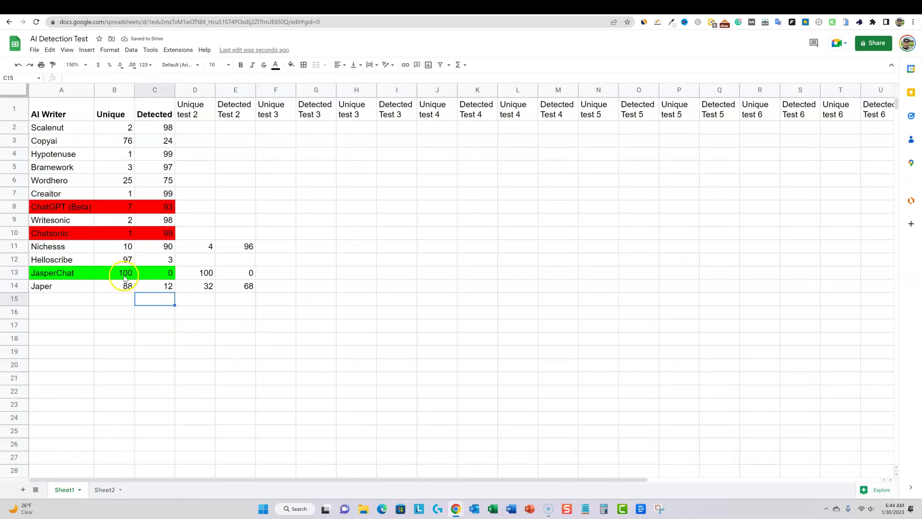
drag(125, 272, 261, 290)
click(261, 289)
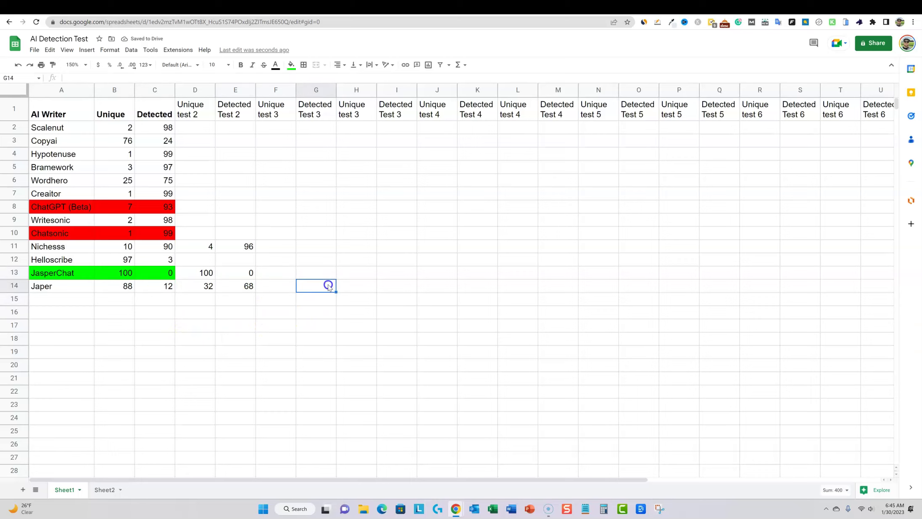
click(203, 289)
click(232, 288)
click(206, 289)
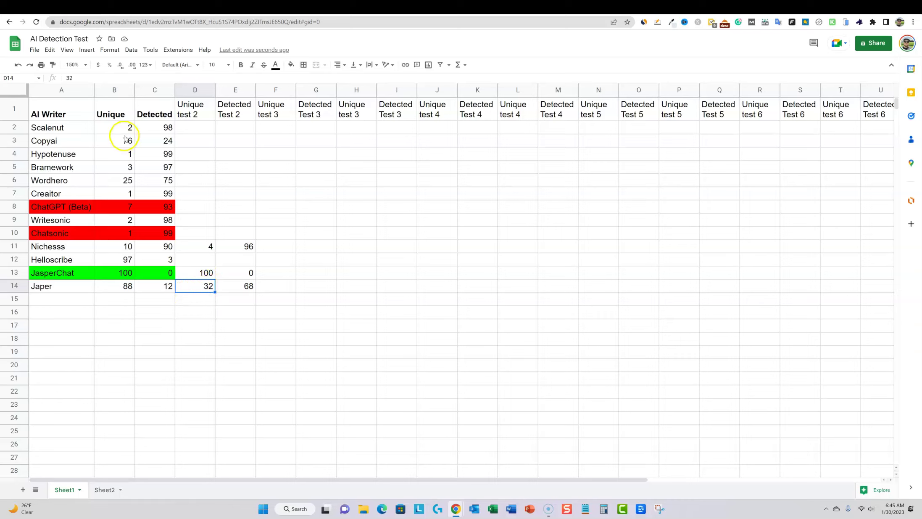
drag(128, 128, 112, 256)
click(316, 246)
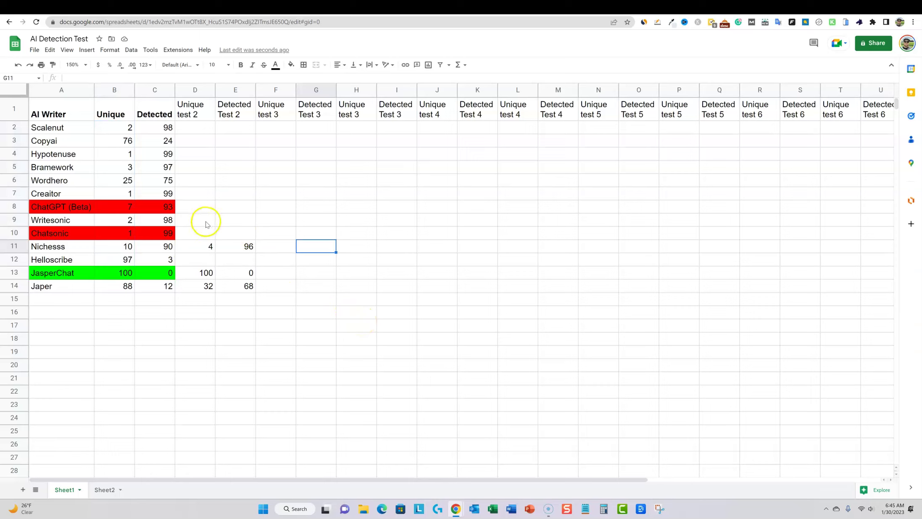
drag(128, 261, 128, 134)
click(396, 287)
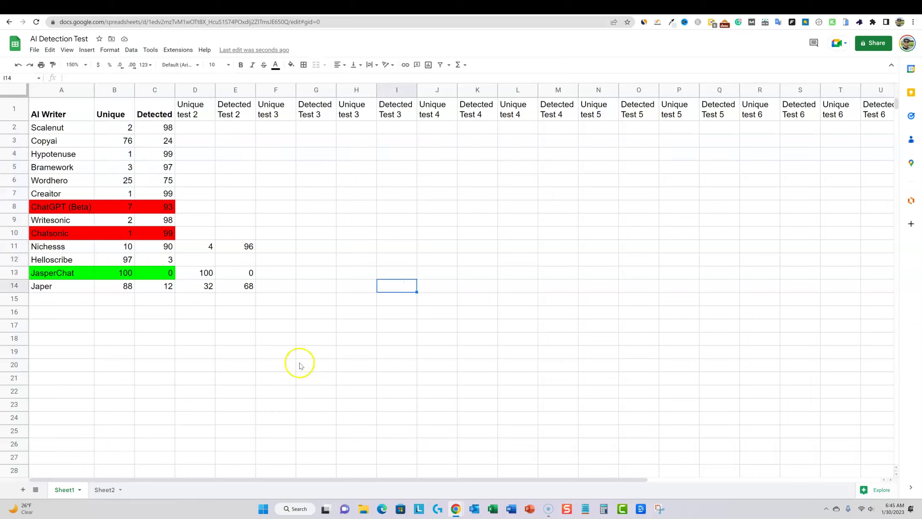
drag(127, 287, 820, 277)
click(290, 341)
click(331, 313)
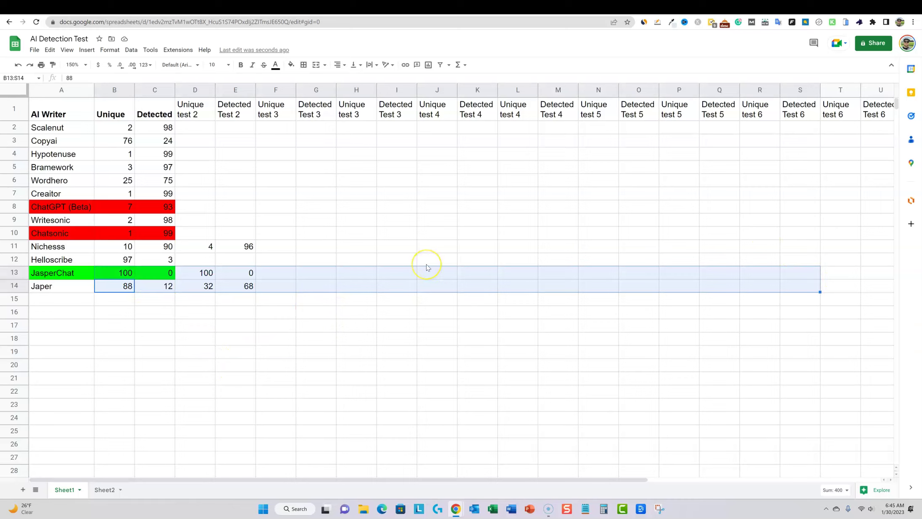